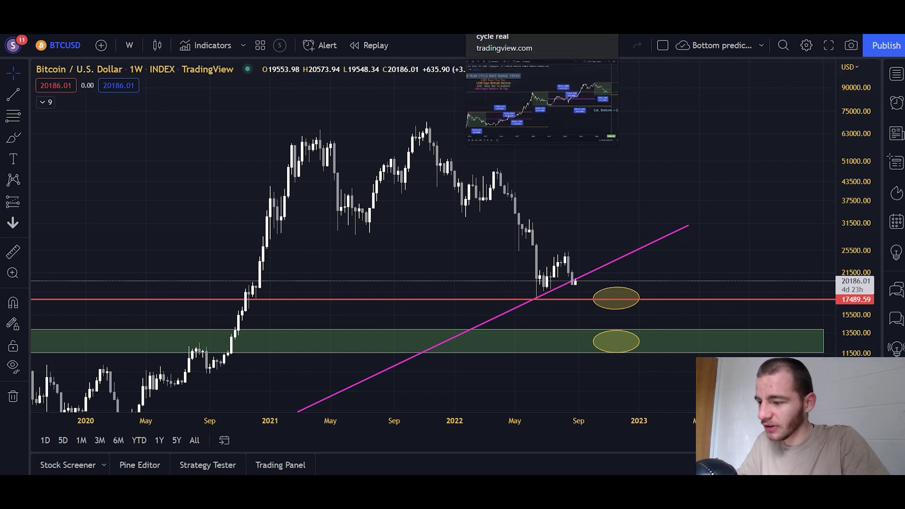
# Step: Examine the magenta long-term trend line on the weekly Bitcoin chart, from its 2011 start through to the current price
pyautogui.hotkey('ctrl', 'Tab')
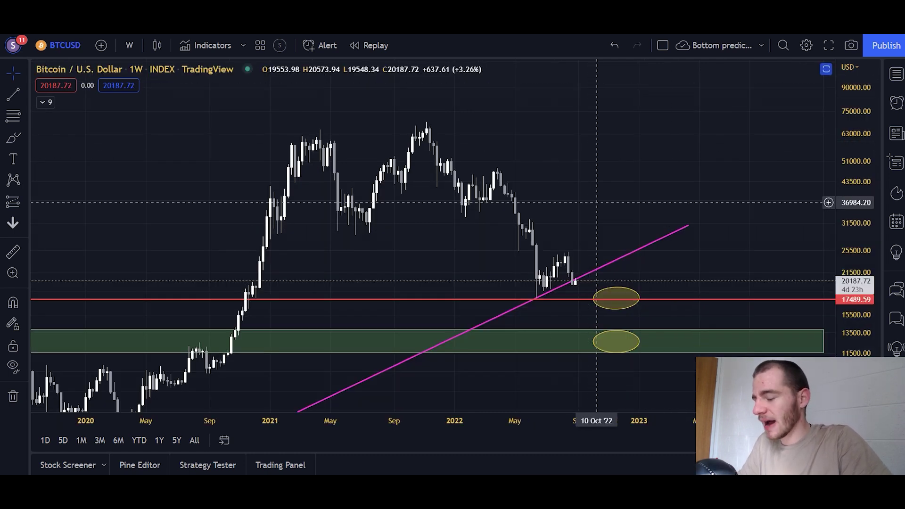
pyautogui.scroll(-5, 655, 212)
pyautogui.moveTo(741, 216); pyautogui.dragTo(766, 114)
pyautogui.moveTo(853, 177); pyautogui.dragTo(853, 343)
pyautogui.moveTo(659, 338); pyautogui.dragTo(680, 255)
pyautogui.scroll(-4, 680, 255)
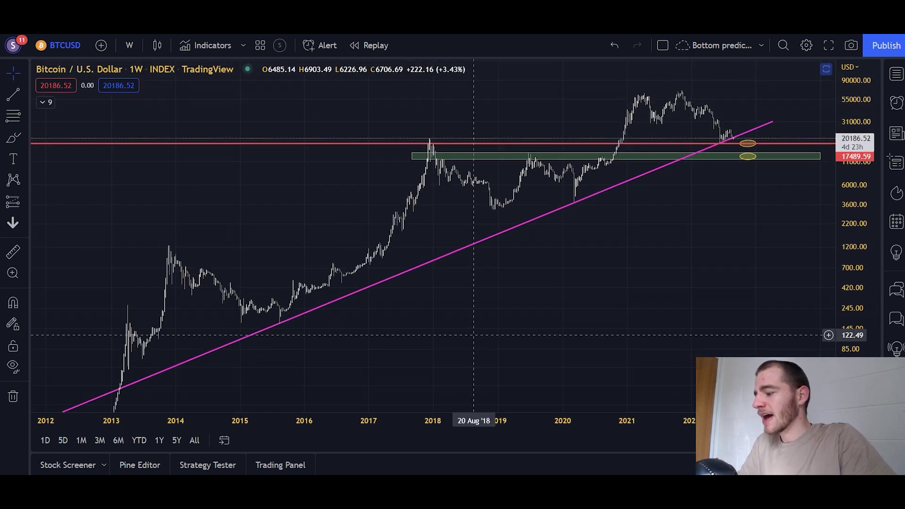
pyautogui.hscroll(-10, 405, 339)
pyautogui.hscroll(-1, 415, 269)
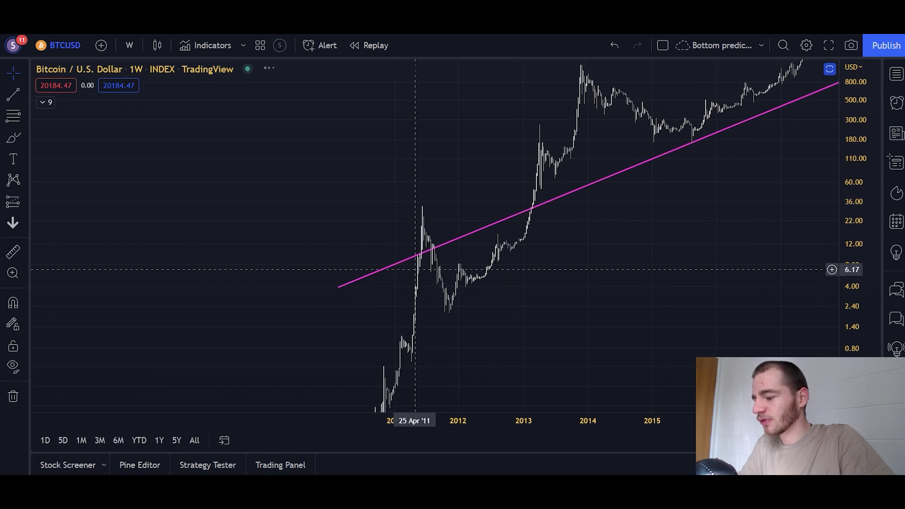
pyautogui.hscroll(8, 415, 269)
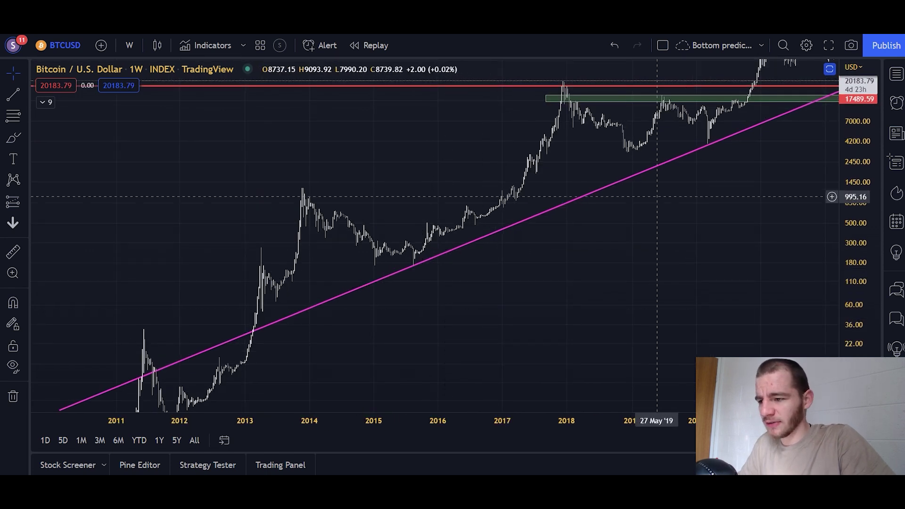
pyautogui.hscroll(8, 656, 197)
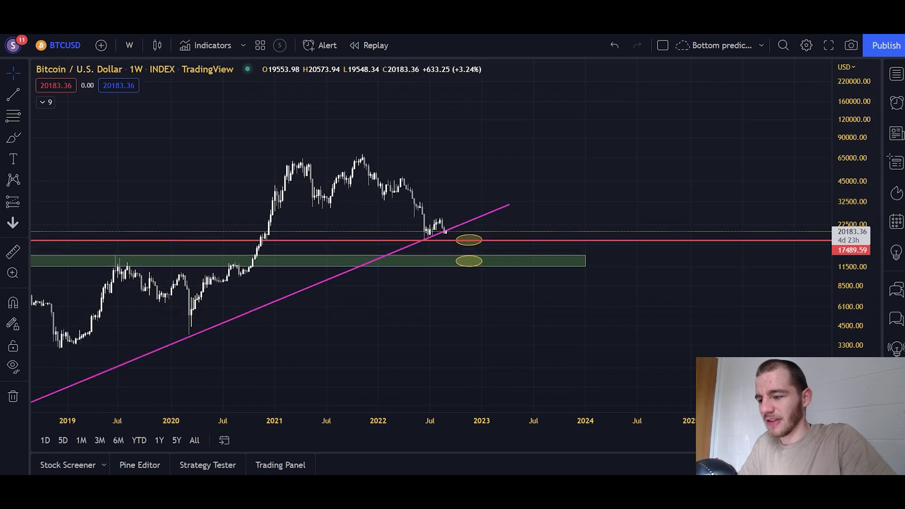
# Step: Show the hidden 200-week MA and the other hidden weekly MA, then collapse the indicator list
pyautogui.scroll(6, 424, 235)
pyautogui.moveTo(854, 349); pyautogui.dragTo(854, 212)
pyautogui.scroll(2, 634, 211)
pyautogui.click(46, 102)
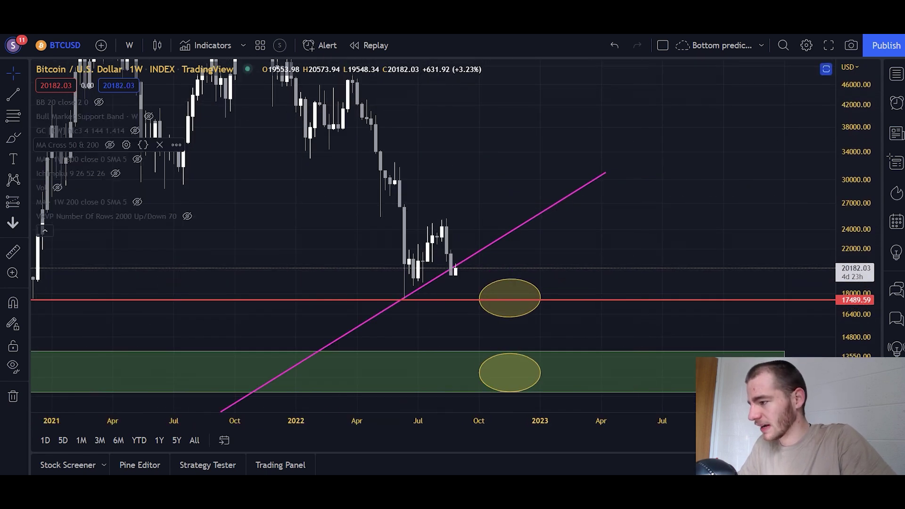
pyautogui.click(137, 202)
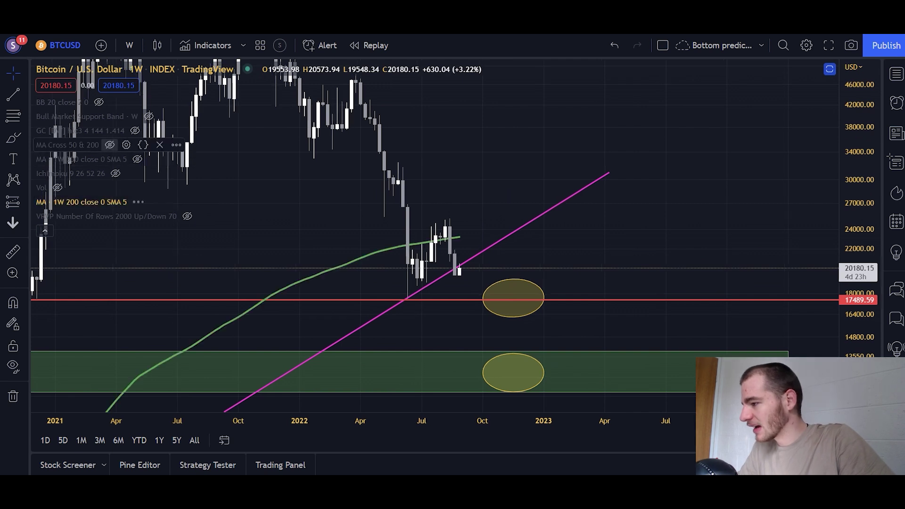
pyautogui.click(137, 159)
pyautogui.click(44, 230)
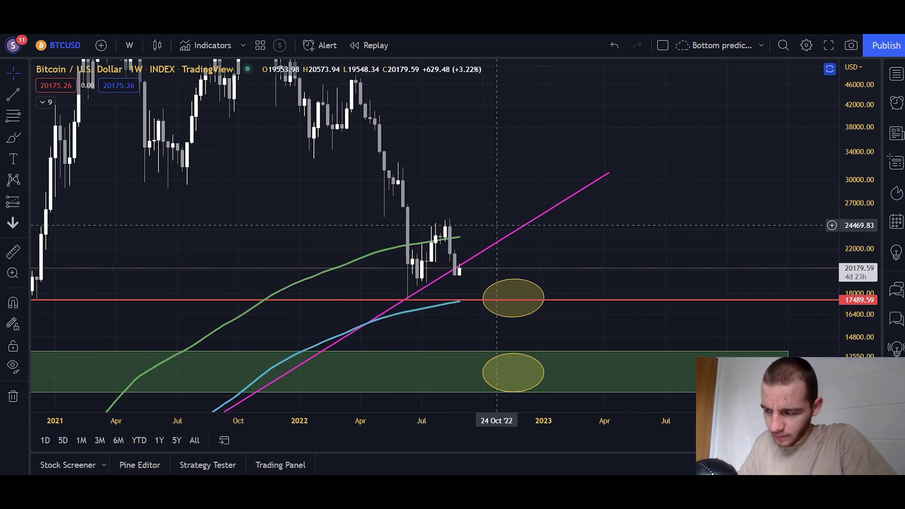
pyautogui.scroll(3, 495, 236)
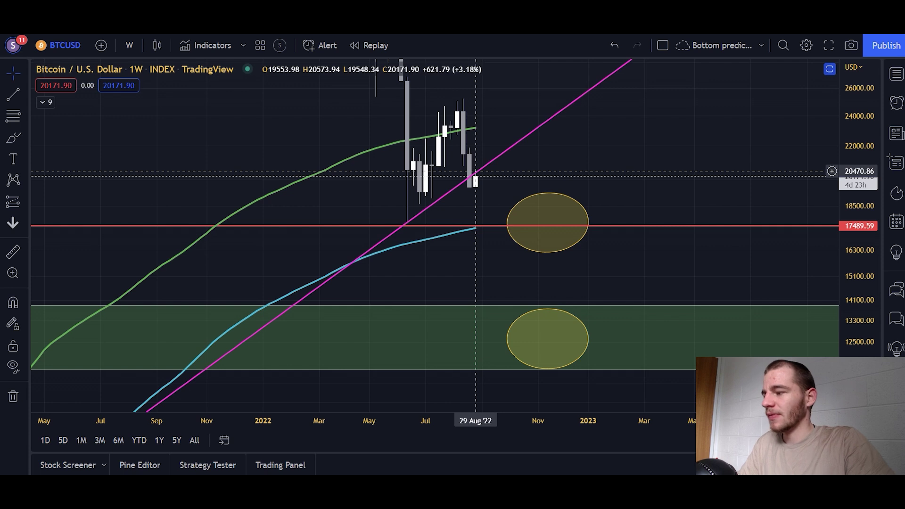
pyautogui.moveTo(857, 230); pyautogui.dragTo(858, 303)
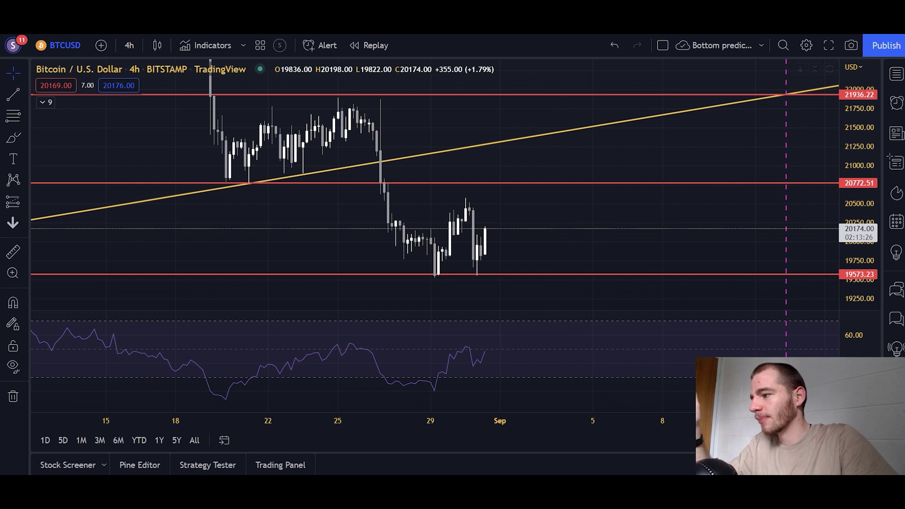
# Step: On the daily chart, draw a short trend line just above the late-August candle highs, near the 21936.22 level
pyautogui.hotkey('ctrl', 'Tab')
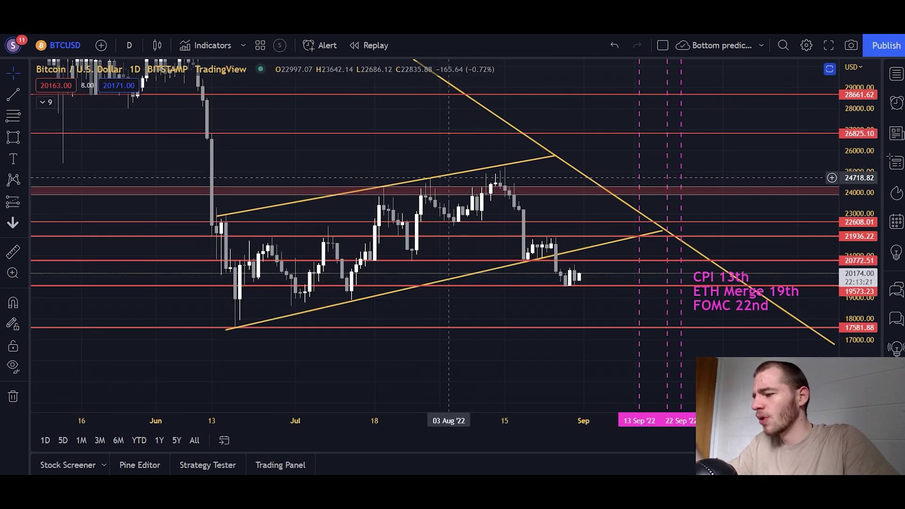
pyautogui.scroll(-1, 560, 233)
pyautogui.hotkey('alt', 't')
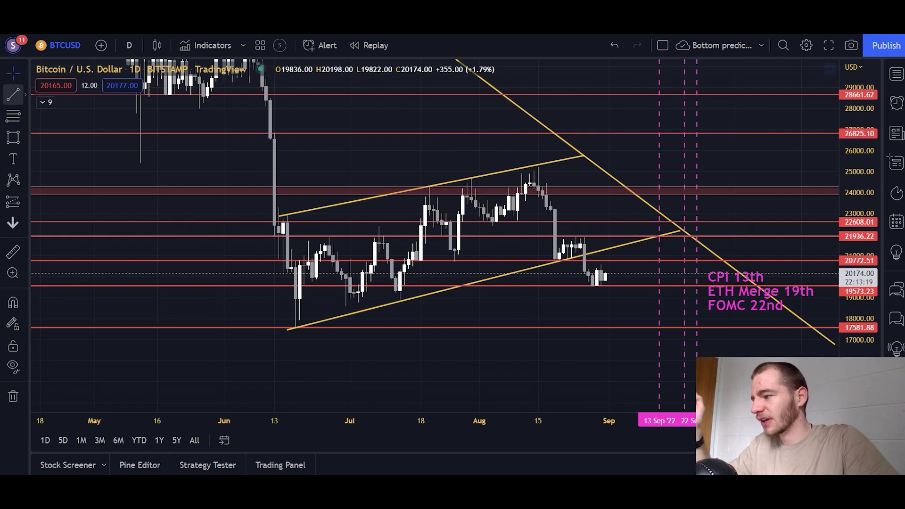
pyautogui.moveTo(560, 238); pyautogui.dragTo(596, 232)
# Step: Draw a steep trend line from the 15 August high at about 25,367 down to about 11,000 in late August
pyautogui.click(13, 95)
pyautogui.moveTo(858, 193); pyautogui.dragTo(858, 246)
pyautogui.moveTo(858, 153); pyautogui.dragTo(858, 165)
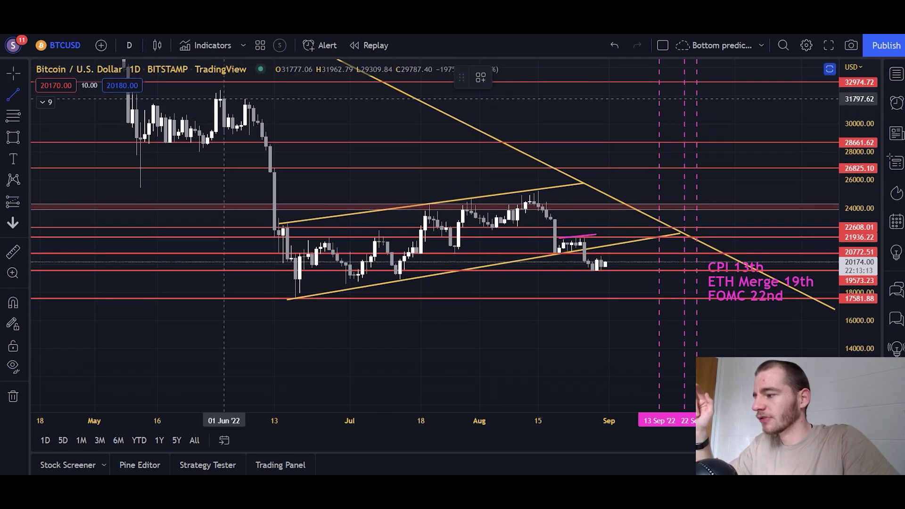
pyautogui.moveTo(245, 102); pyautogui.dragTo(299, 304)
pyautogui.moveTo(286, 251); pyautogui.dragTo(563, 280)
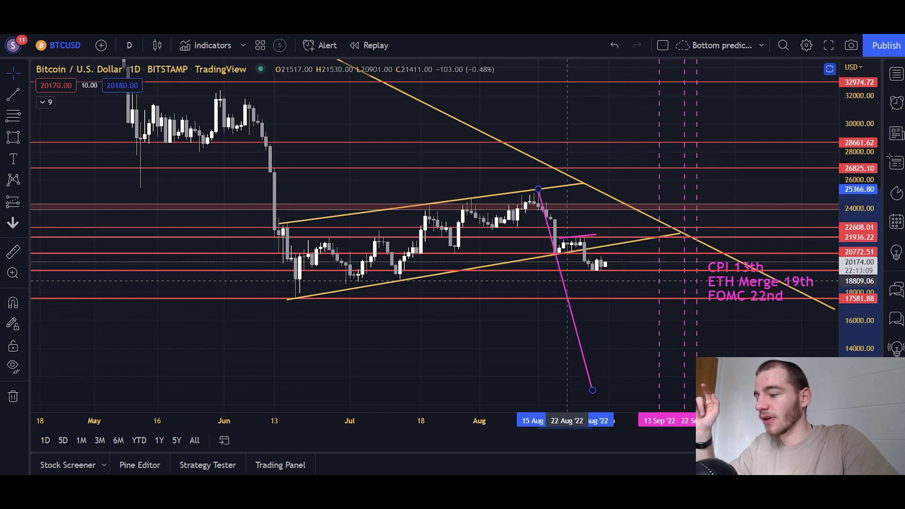
pyautogui.moveTo(634, 389); pyautogui.dragTo(558, 266)
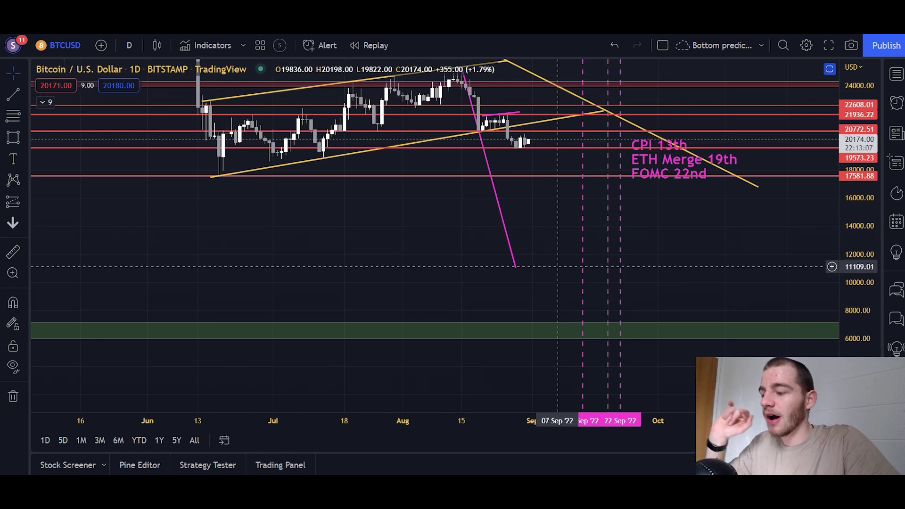
# Step: Switch to the weekly chart and review the green support zone back to 2017
pyautogui.write('4h')
pyautogui.press('Return')
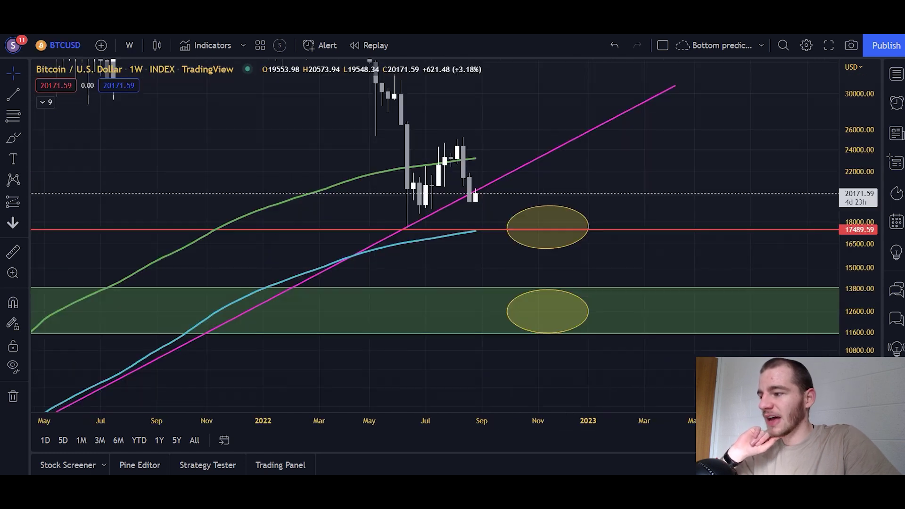
pyautogui.scroll(-4, 615, 264)
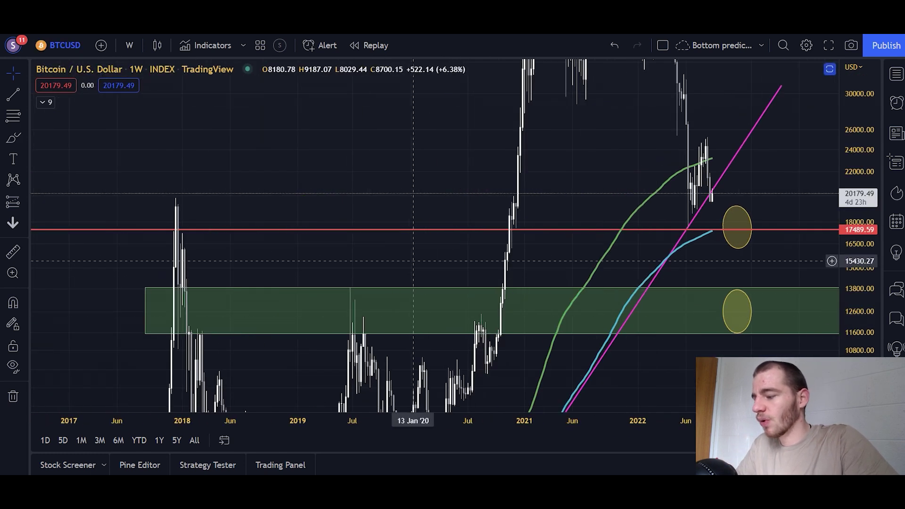
pyautogui.moveTo(412, 263); pyautogui.dragTo(408, 183)
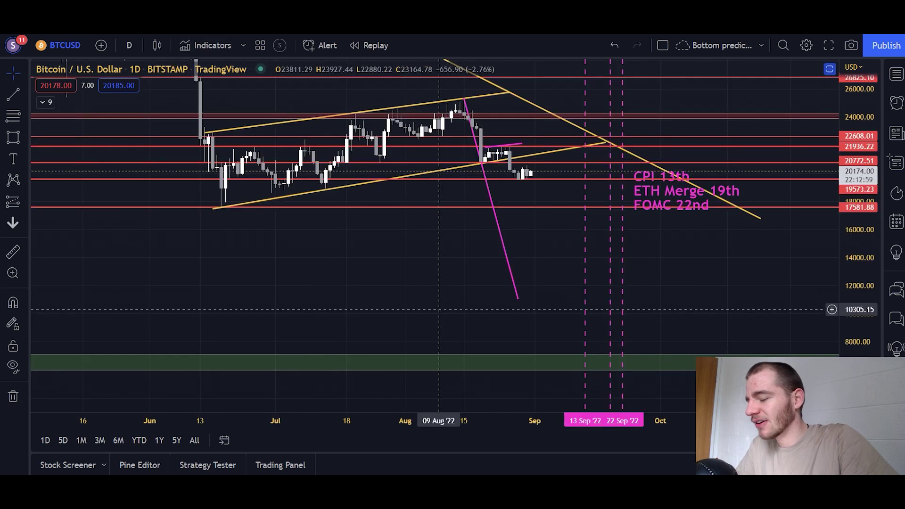
# Step: Delete the steep trend line running down from the mid-August high on the daily chart
pyautogui.moveTo(440, 309); pyautogui.dragTo(858, 198)
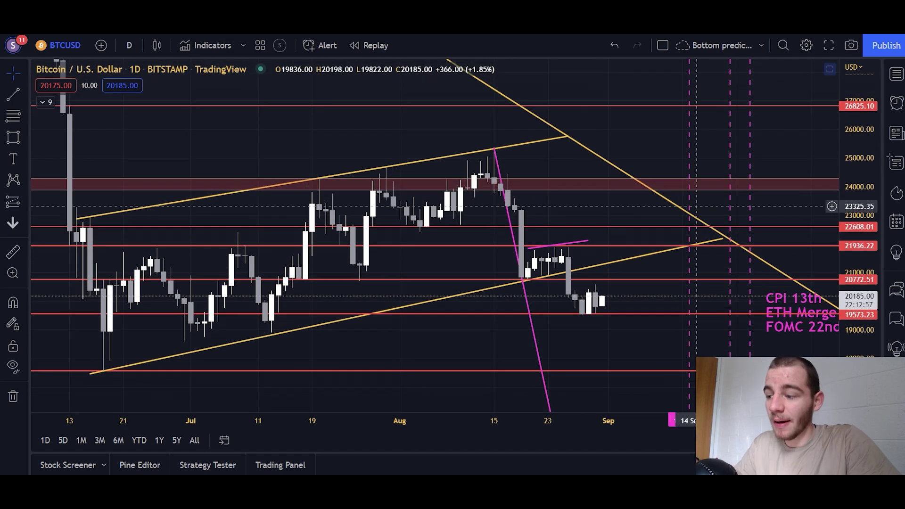
pyautogui.click(507, 226)
pyautogui.press('Delete')
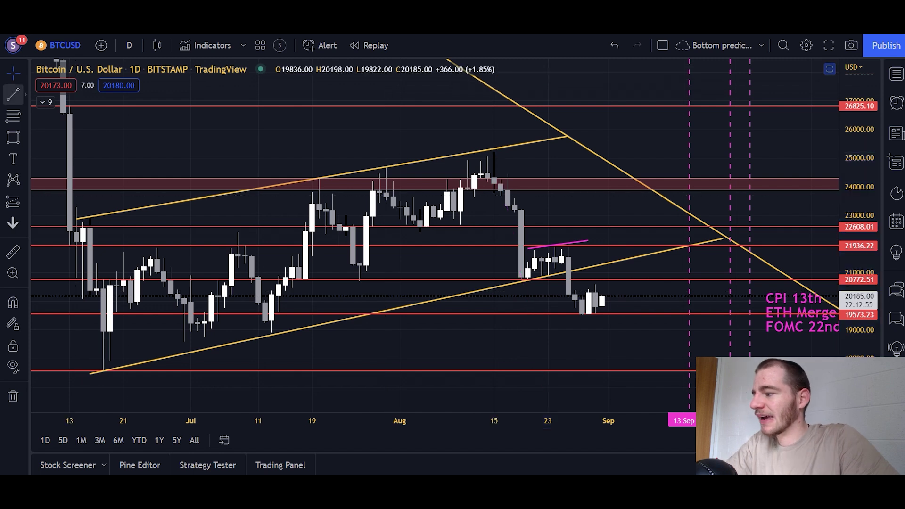
# Step: Draw a trend line from the 15 August high at about 25,317 to about 20,649, and try projecting it from the latest candles
pyautogui.click(13, 93)
pyautogui.click(494, 150)
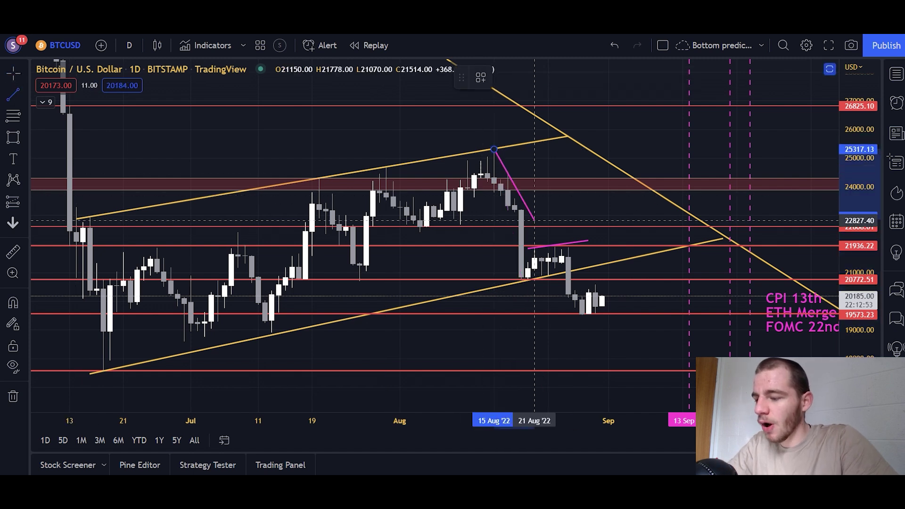
pyautogui.click(527, 282)
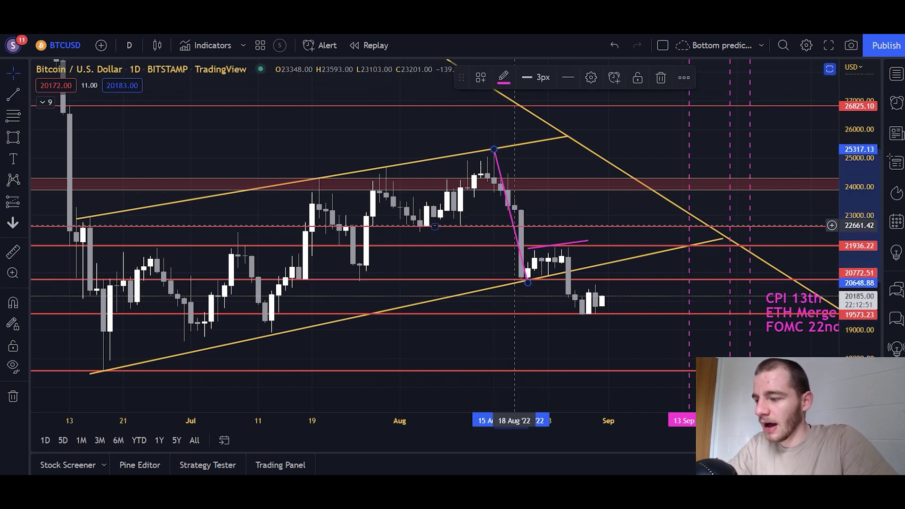
pyautogui.moveTo(513, 222); pyautogui.dragTo(588, 317)
pyautogui.moveTo(615, 325); pyautogui.dragTo(580, 269)
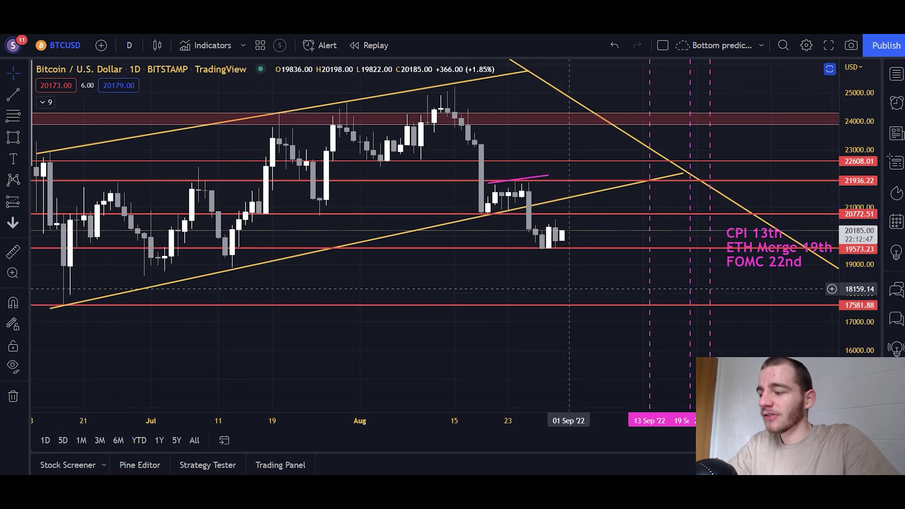
# Step: Examine the weekly price against the red 17489.59 support line and the green and blue moving averages
pyautogui.scroll(-2, 571, 294)
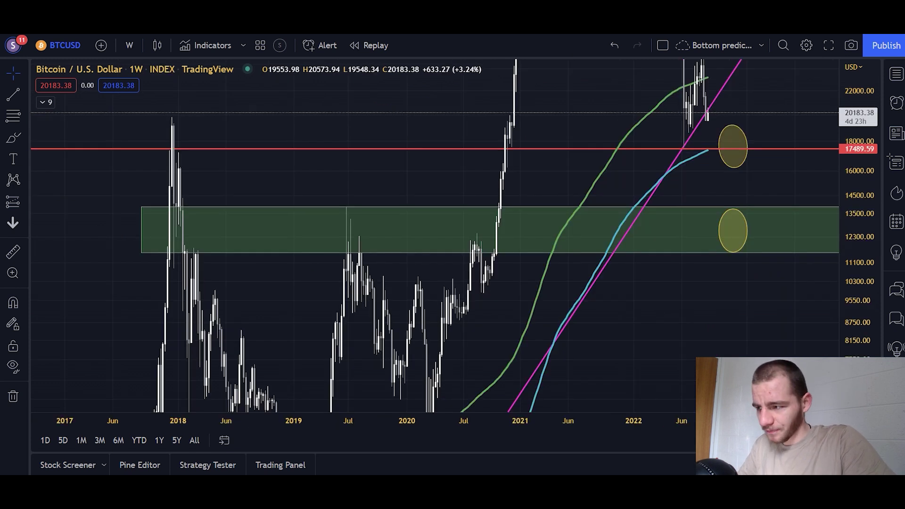
pyautogui.moveTo(857, 153); pyautogui.dragTo(858, 353)
pyautogui.scroll(3, 681, 319)
pyautogui.moveTo(590, 291); pyautogui.dragTo(524, 343)
pyautogui.scroll(2, 471, 337)
pyautogui.moveTo(857, 313); pyautogui.dragTo(857, 127)
pyautogui.scroll(3, 587, 217)
pyautogui.moveTo(599, 244); pyautogui.dragTo(670, 233)
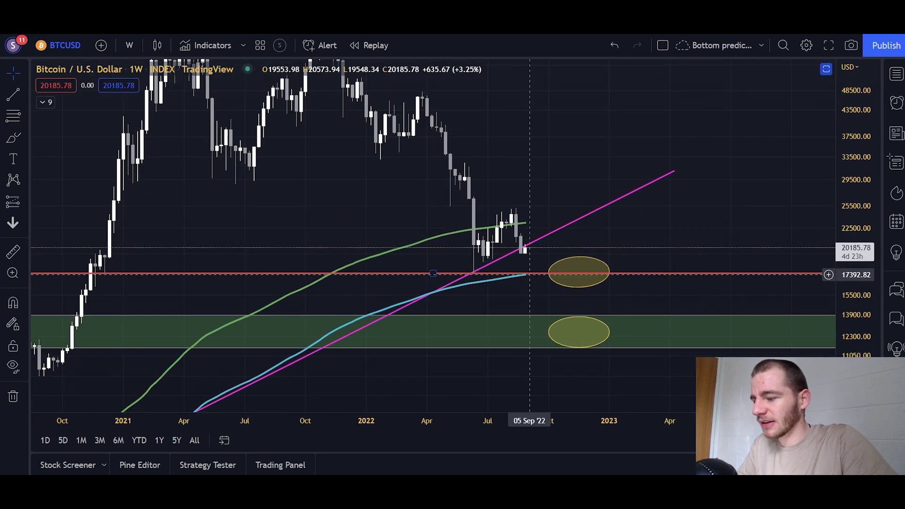
pyautogui.scroll(2, 573, 273)
pyautogui.moveTo(857, 287); pyautogui.dragTo(857, 192)
pyautogui.scroll(2, 399, 265)
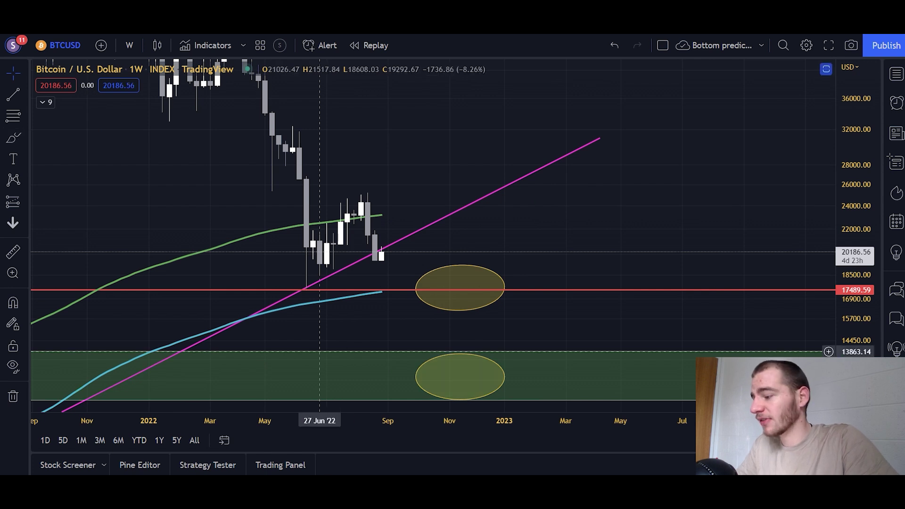
# Step: Compare the green support zone with the 2018 to 2020 weekly candles and the current price
pyautogui.moveTo(352, 316); pyautogui.dragTo(396, 257)
pyautogui.scroll(-5, 562, 335)
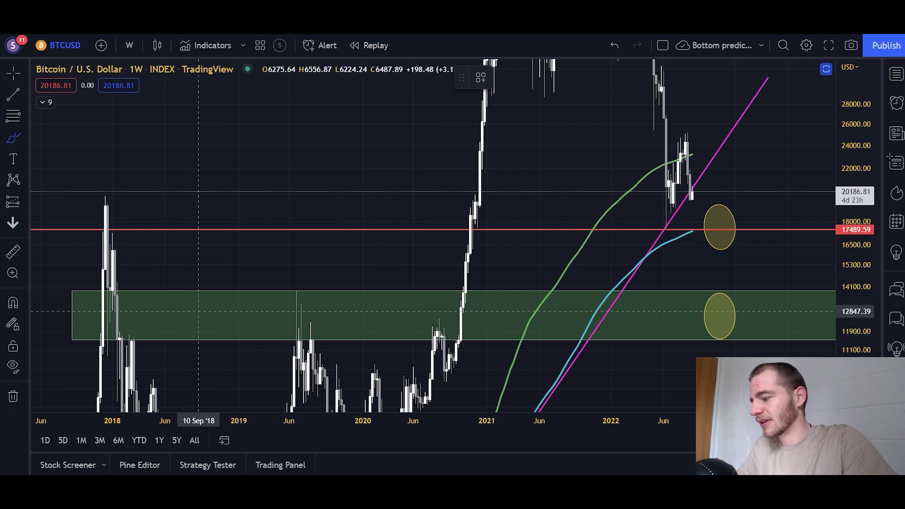
pyautogui.scroll(5, 589, 264)
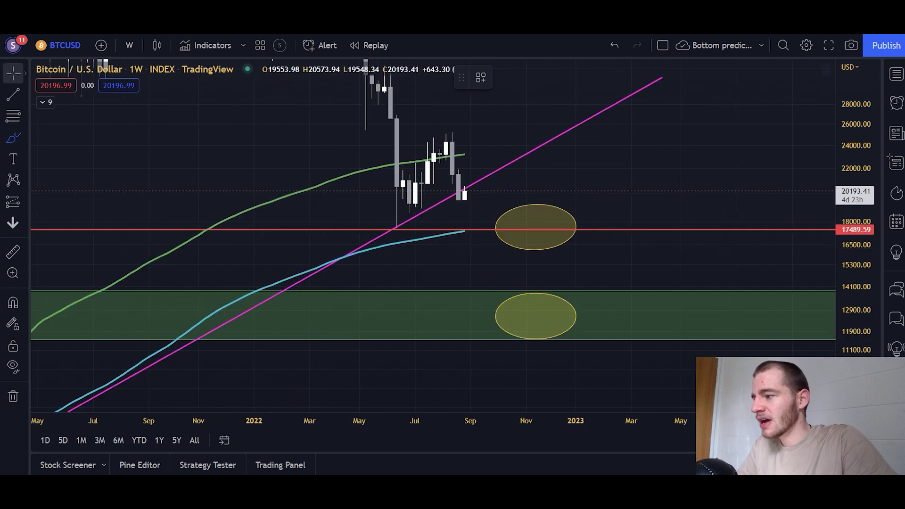
pyautogui.click(13, 73)
pyautogui.moveTo(639, 168); pyautogui.dragTo(638, 206)
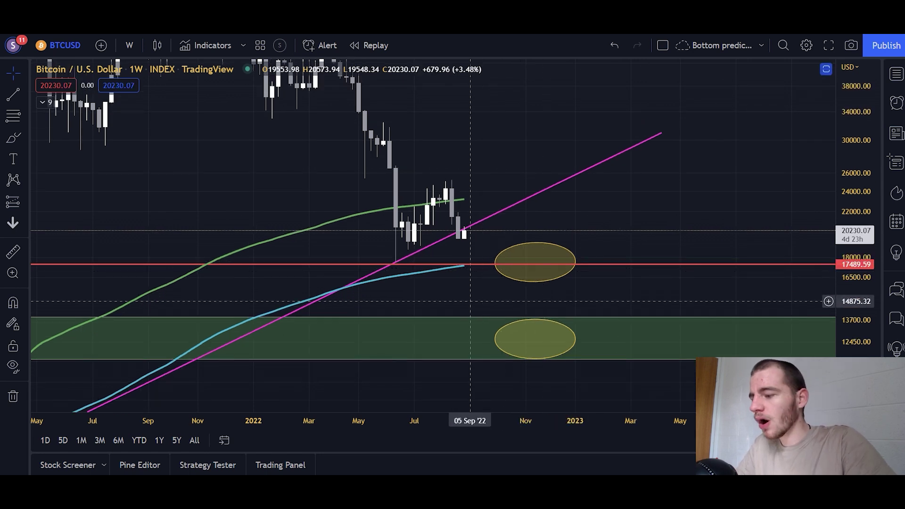
pyautogui.moveTo(468, 299); pyautogui.dragTo(455, 197)
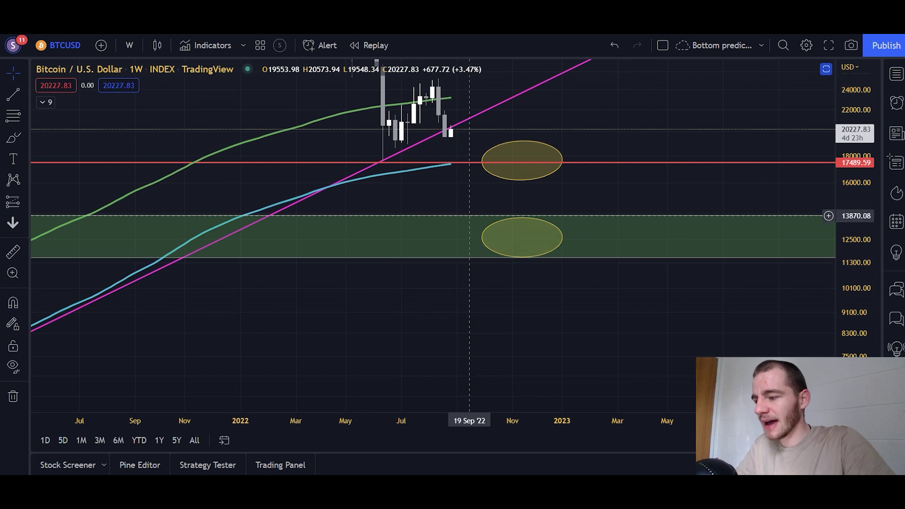
pyautogui.scroll(-1, 578, 296)
pyautogui.moveTo(578, 305); pyautogui.dragTo(582, 356)
pyautogui.scroll(-4, 580, 320)
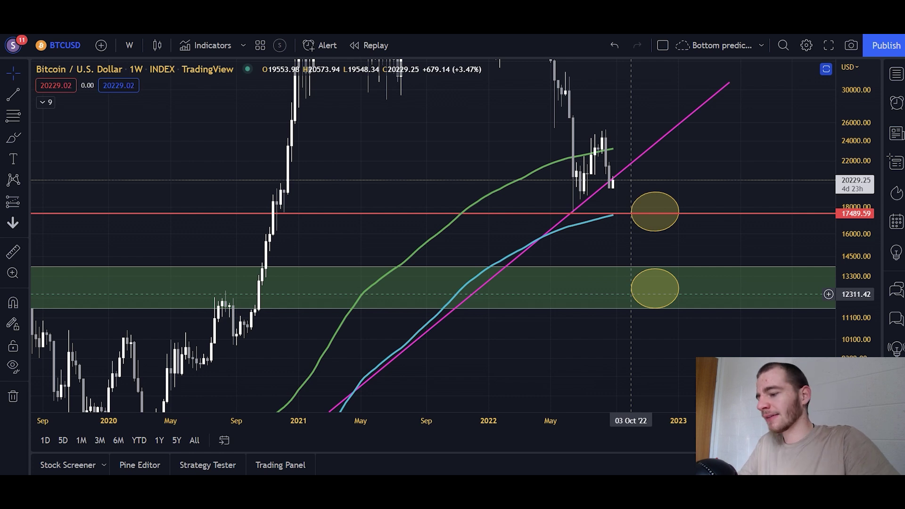
# Step: Review the two yellow target ovals for late 2022 against the magenta trend line and the earlier weekly price action
pyautogui.scroll(5, 631, 294)
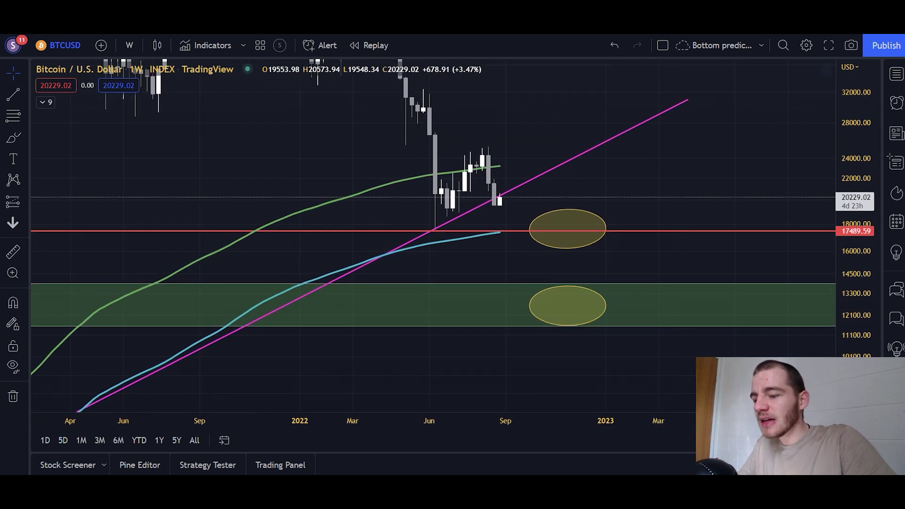
pyautogui.moveTo(855, 264); pyautogui.dragTo(856, 301)
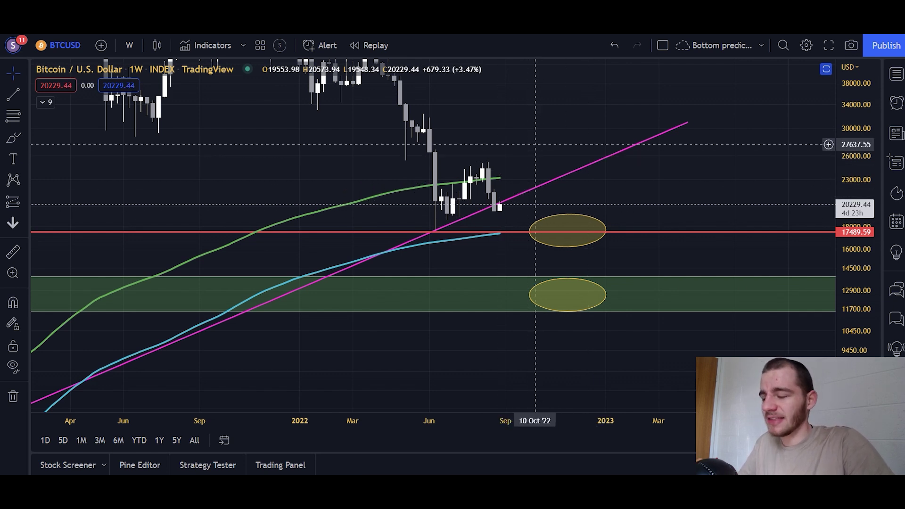
pyautogui.scroll(-6, 535, 144)
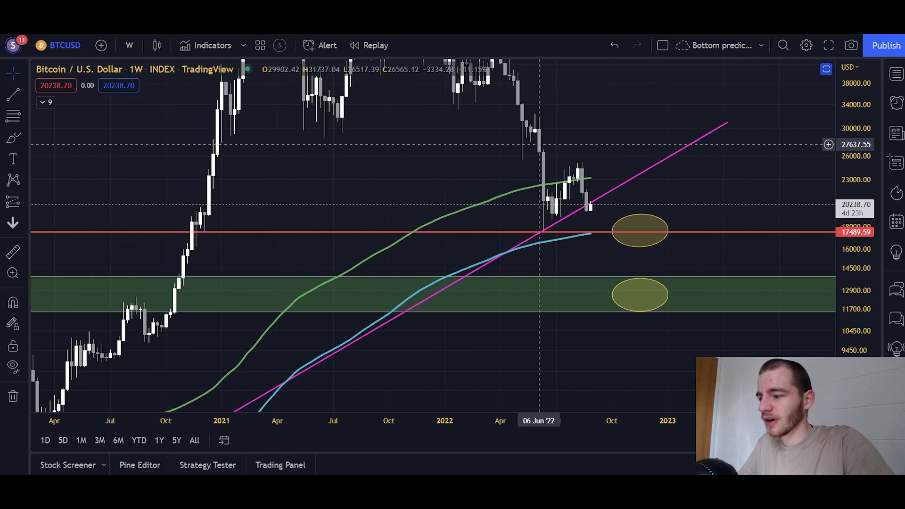
pyautogui.moveTo(648, 330); pyautogui.dragTo(766, 237)
pyautogui.scroll(-3, 781, 243)
pyautogui.moveTo(855, 202); pyautogui.dragTo(855, 283)
pyautogui.moveTo(659, 305); pyautogui.dragTo(505, 353)
pyautogui.scroll(4, 492, 351)
pyautogui.moveTo(854, 330); pyautogui.dragTo(855, 155)
pyautogui.scroll(5, 557, 400)
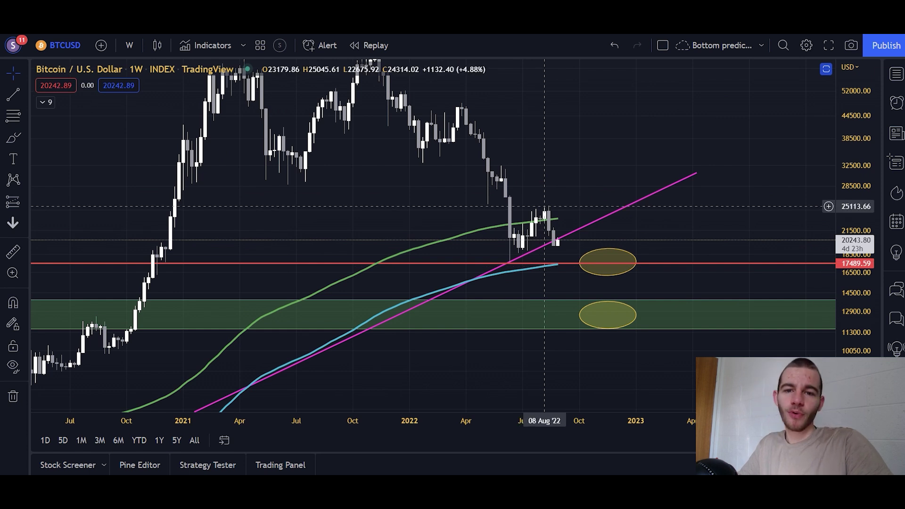
# Step: Examine the weekly price history from 2014 to 2022 against the magenta trend line and the green and blue moving averages
pyautogui.scroll(-6, 579, 391)
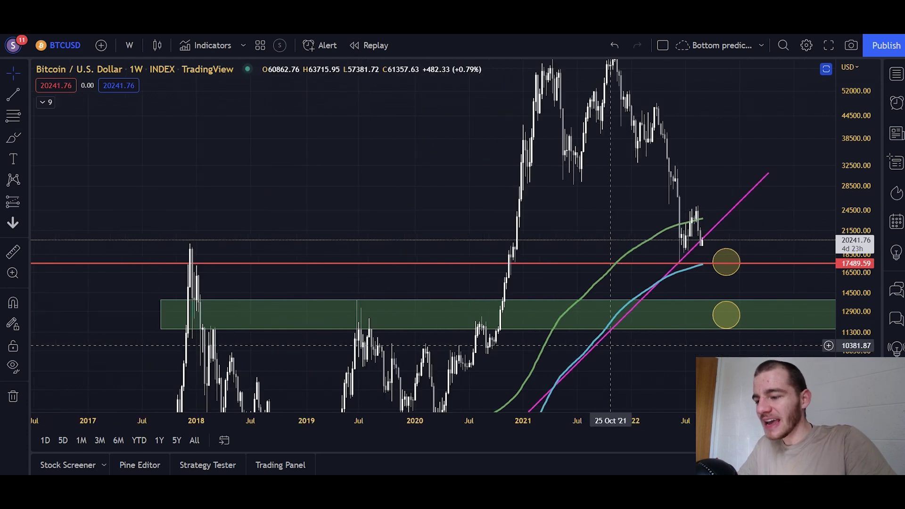
pyautogui.moveTo(609, 346); pyautogui.dragTo(666, 36)
pyautogui.moveTo(855, 188); pyautogui.dragTo(855, 400)
pyautogui.moveTo(620, 363); pyautogui.dragTo(819, 229)
pyautogui.scroll(-2, 820, 229)
pyautogui.scroll(-1, 559, 330)
pyautogui.moveTo(531, 297); pyautogui.dragTo(602, 284)
pyautogui.scroll(-1, 602, 283)
pyautogui.scroll(2, 601, 283)
pyautogui.moveTo(124, 328); pyautogui.dragTo(378, 275)
pyautogui.moveTo(555, 258); pyautogui.dragTo(236, 349)
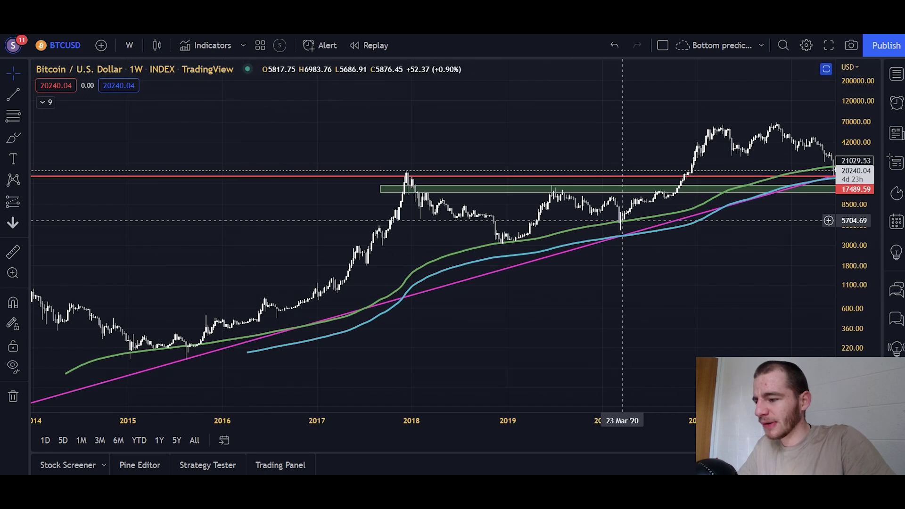
pyautogui.moveTo(680, 261); pyautogui.dragTo(416, 352)
pyautogui.scroll(3, 416, 351)
pyautogui.scroll(2, 556, 127)
pyautogui.moveTo(851, 317); pyautogui.dragTo(850, 101)
pyautogui.scroll(3, 681, 113)
pyautogui.moveTo(725, 120); pyautogui.dragTo(808, 166)
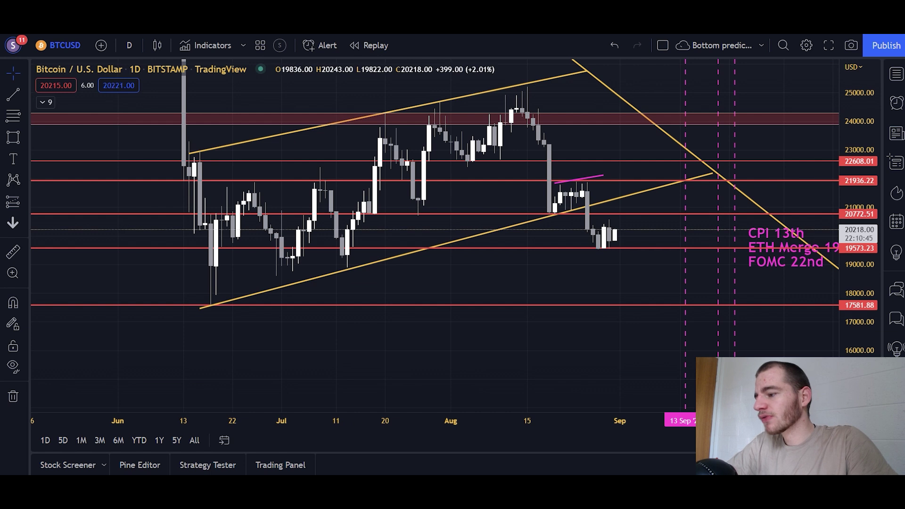
# Step: Switch to the 4-hour chart and examine the late August candles between the 20772.51 and 19573.23 levels and the RSI below
pyautogui.hotkey('ctrl', 'Tab')
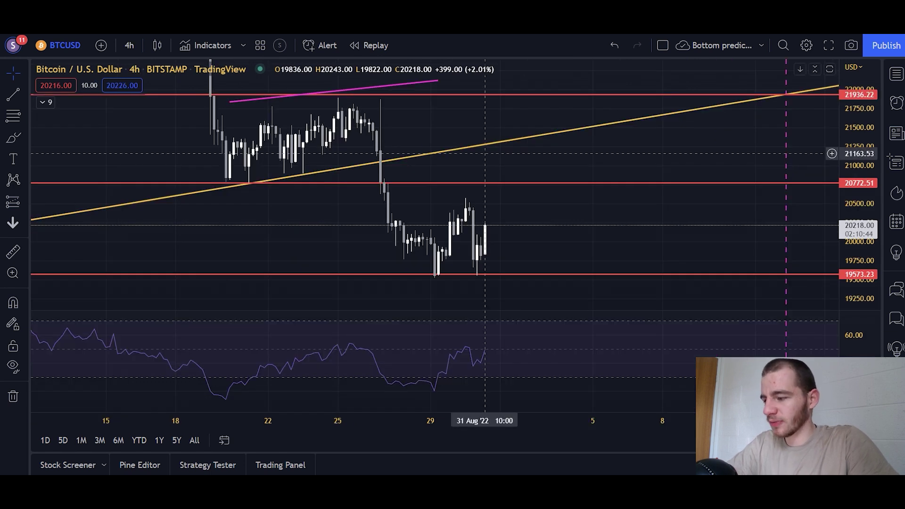
pyautogui.scroll(-2, 442, 194)
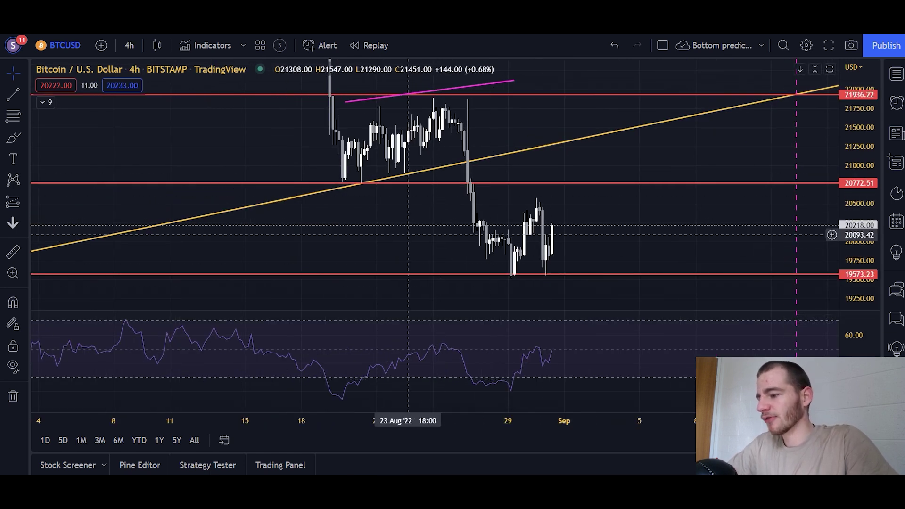
pyautogui.moveTo(391, 230); pyautogui.dragTo(355, 213)
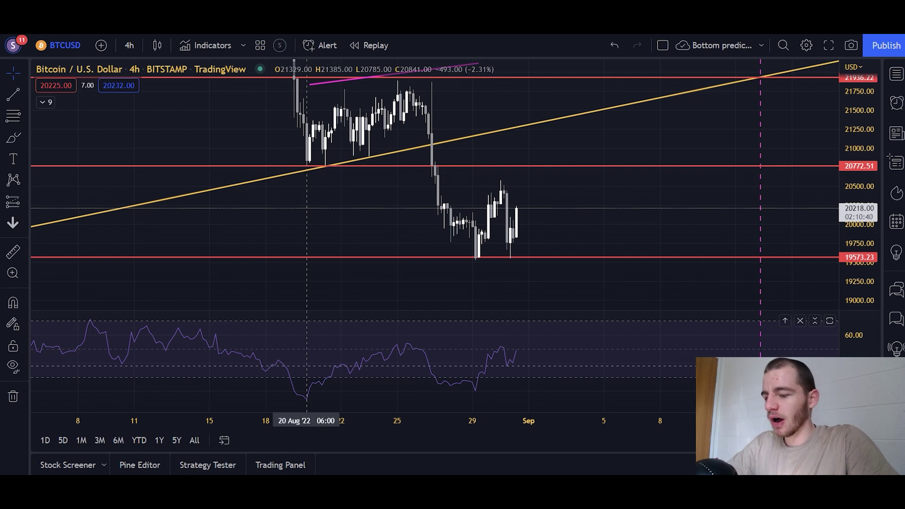
pyautogui.scroll(2, 532, 358)
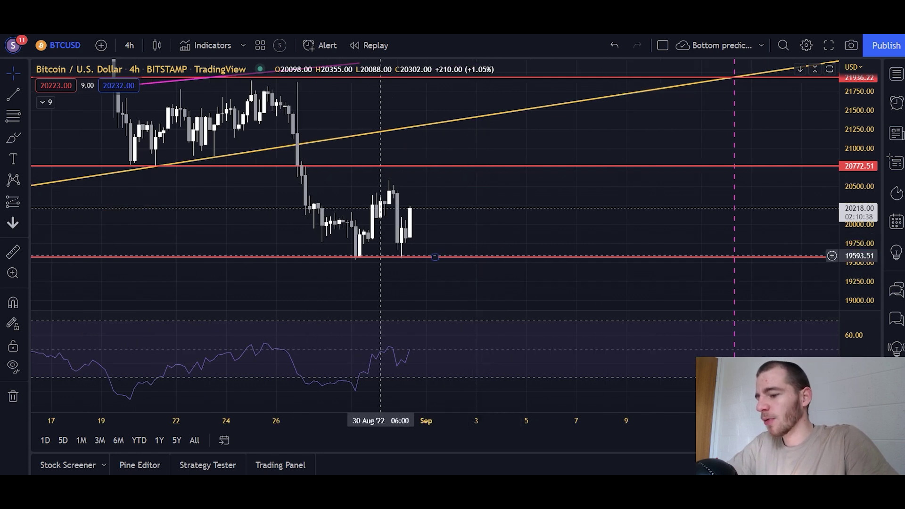
pyautogui.scroll(-3, 363, 263)
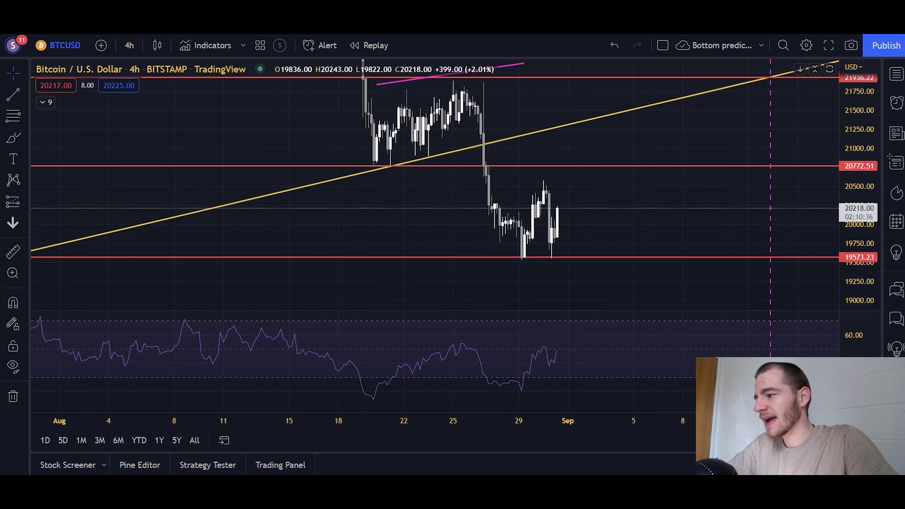
# Step: Compare the 19573.23 and 17581.88 levels on the daily chart with the December 2017 peak
pyautogui.hotkey('ctrl', 'Tab')
pyautogui.scroll(-15, 380, 230)
pyautogui.moveTo(308, 273); pyautogui.dragTo(857, 170)
pyautogui.moveTo(356, 333); pyautogui.dragTo(713, 268)
pyautogui.scroll(6, 397, 244)
pyautogui.moveTo(479, 248); pyautogui.dragTo(515, 268)
pyautogui.scroll(6, 424, 296)
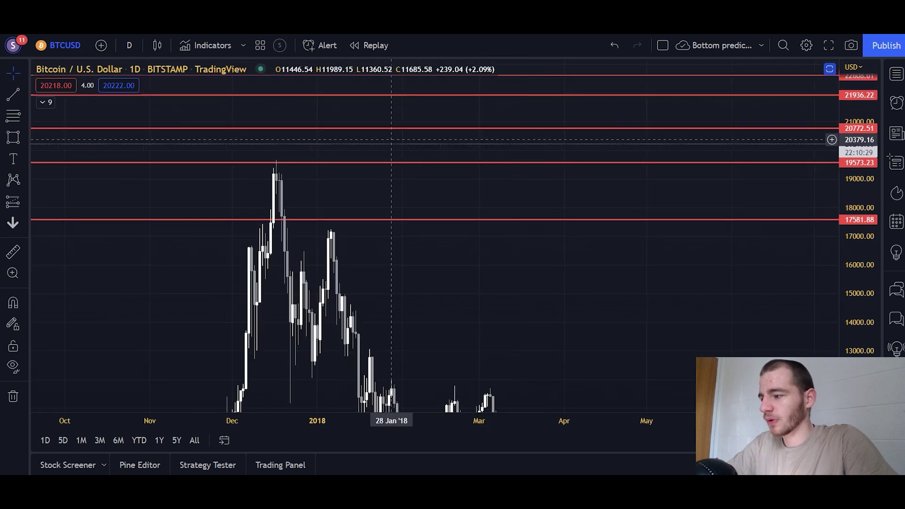
pyautogui.moveTo(605, 220); pyautogui.dragTo(580, 219)
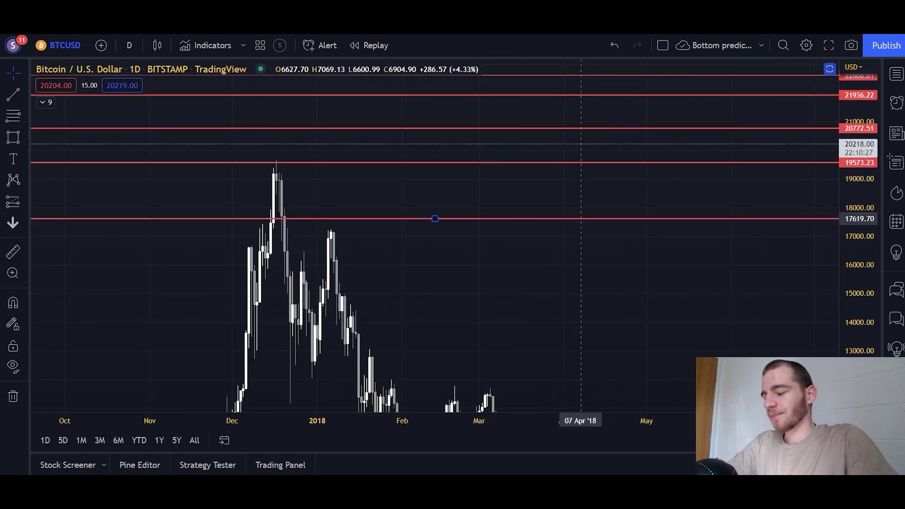
pyautogui.click(613, 268)
# Step: Follow the red horizontal levels on the daily chart from early 2018 through the late 2020 breakout to the 2022 candles
pyautogui.scroll(-6, 618, 266)
pyautogui.moveTo(456, 262); pyautogui.dragTo(109, 257)
pyautogui.moveTo(599, 261); pyautogui.dragTo(411, 248)
pyautogui.hscroll(5, 471, 247)
pyautogui.hscroll(-7, 448, 242)
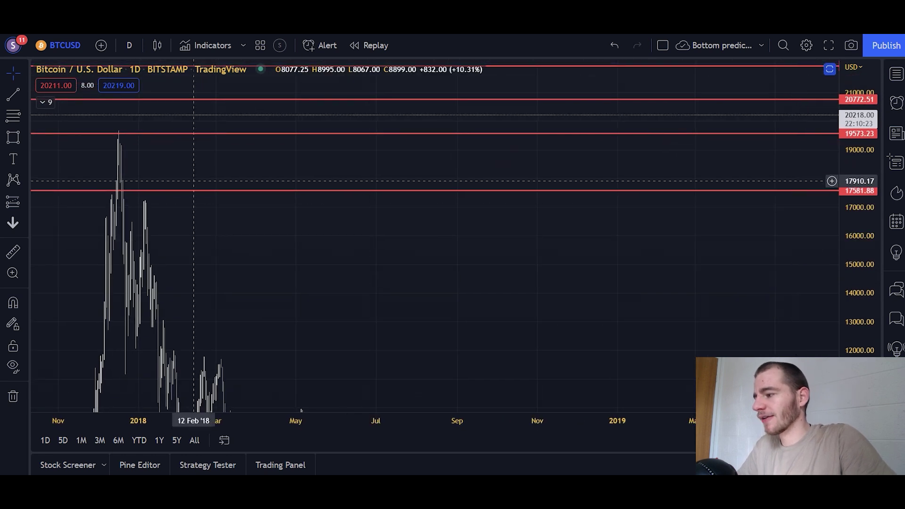
pyautogui.hscroll(15, 390, 212)
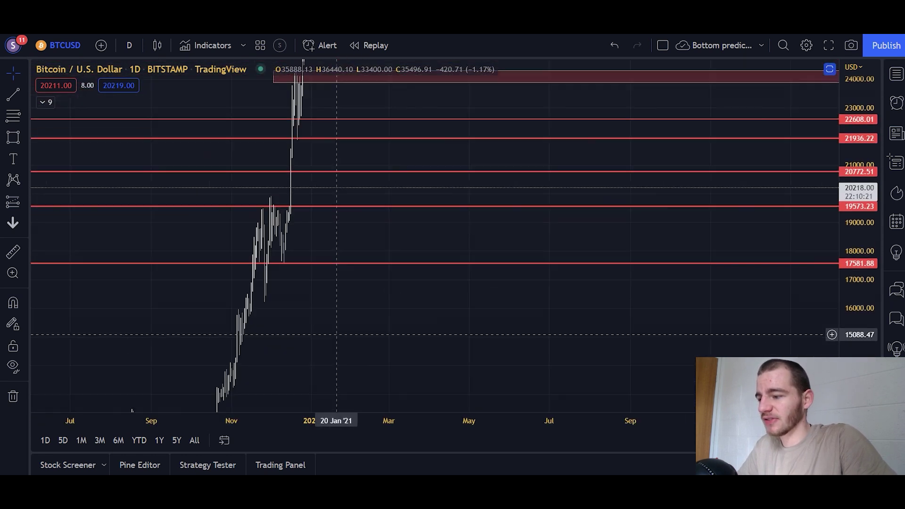
pyautogui.scroll(6, 636, 294)
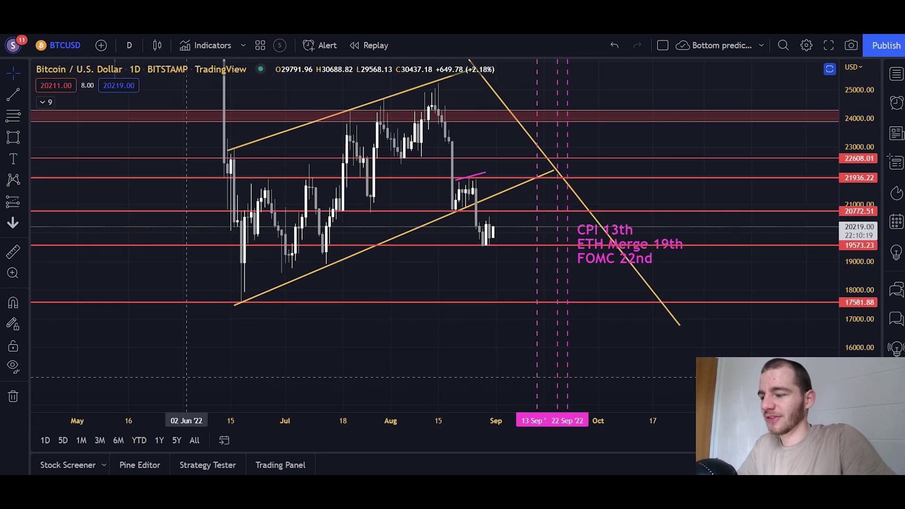
pyautogui.scroll(3, 390, 292)
# Step: Maximise the 4-hour chart's price pane and brush a rising path from the latest candle to the yellow trend line at about 21,540, near 5 September
pyautogui.hotkey('ctrl', 'Tab')
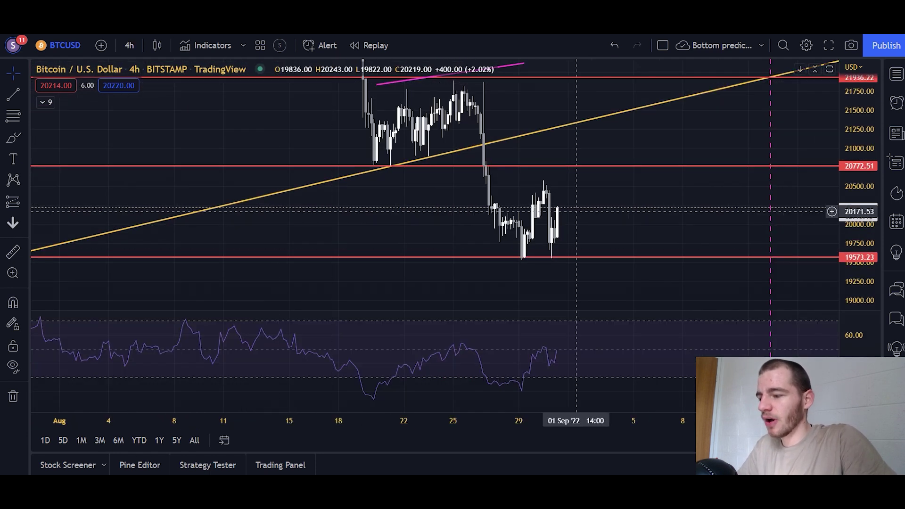
pyautogui.moveTo(858, 135); pyautogui.dragTo(858, 205)
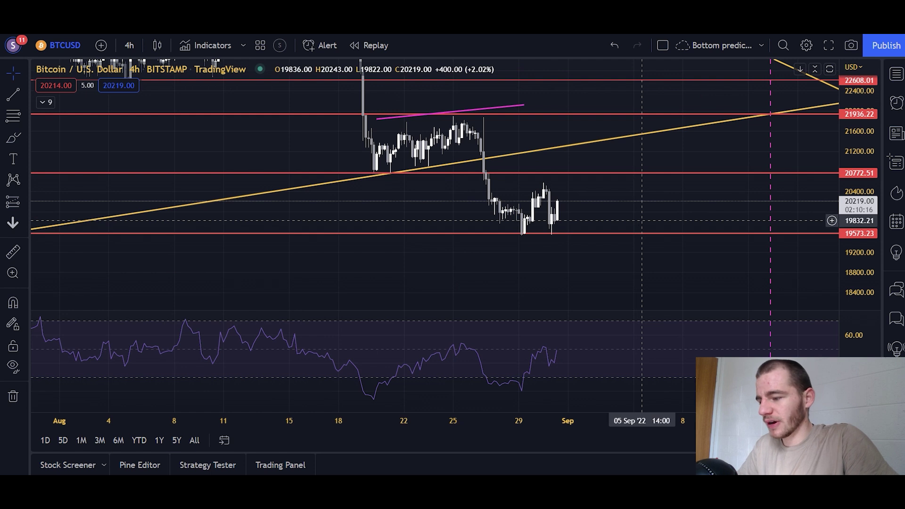
pyautogui.doubleClick(636, 217)
pyautogui.scroll(2, 612, 256)
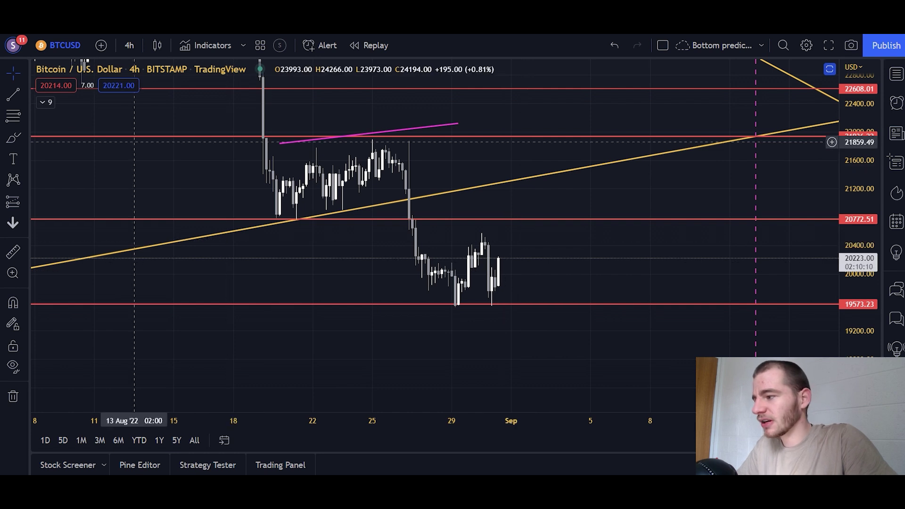
pyautogui.click(13, 138)
pyautogui.moveTo(498, 279)
pyautogui.mouseDown()
pyautogui.moveTo(507, 256)
pyautogui.moveTo(597, 170)
pyautogui.mouseUp()
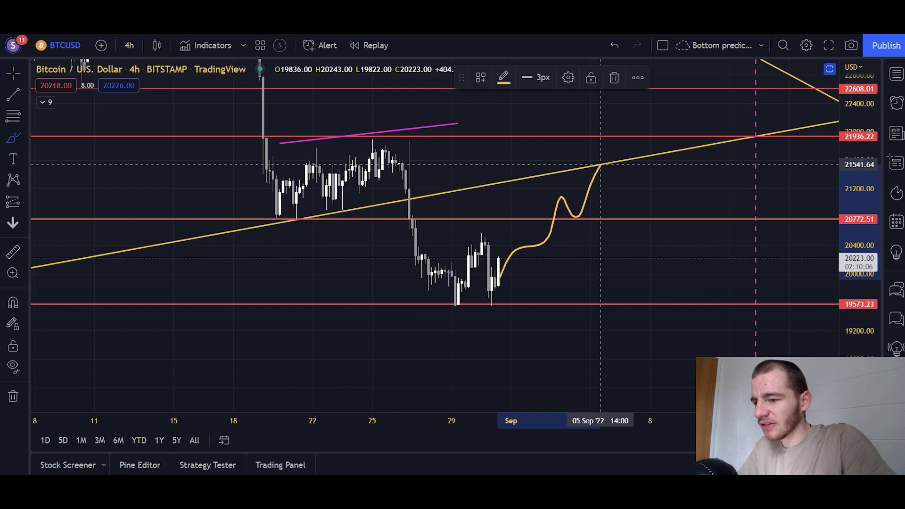
# Step: Try a falling brush path on the daily chart from the yellow trend line at about 21,500 to about 19,000 near 19 September
pyautogui.hotkey('ctrl', 'Tab')
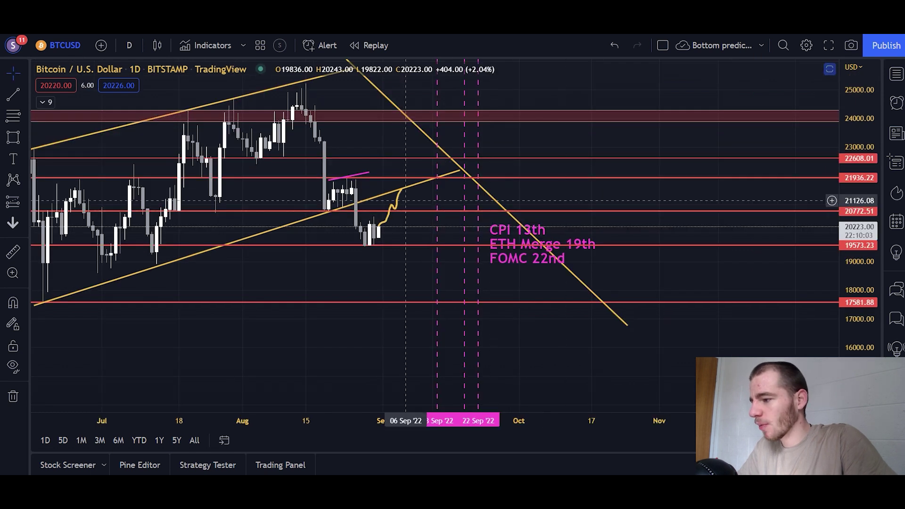
pyautogui.click(25, 137)
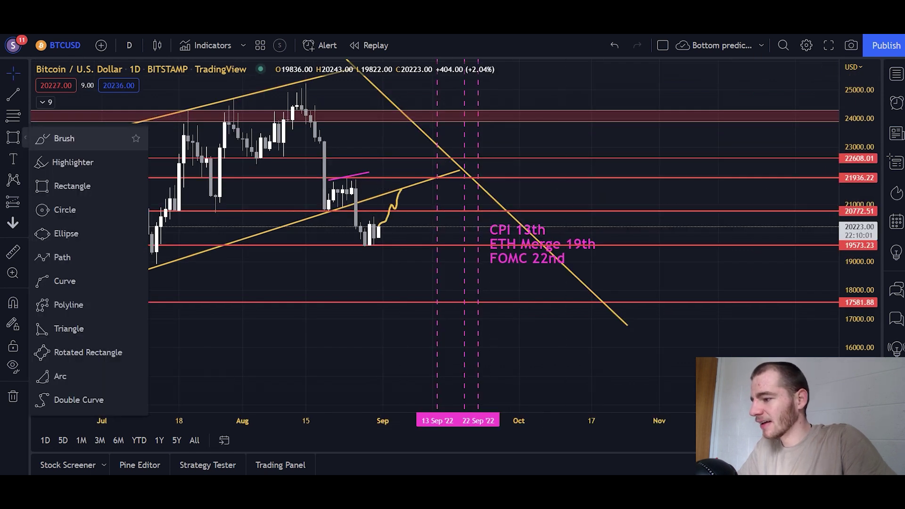
pyautogui.click(57, 136)
pyautogui.moveTo(400, 191)
pyautogui.mouseDown()
pyautogui.moveTo(429, 204)
pyautogui.moveTo(435, 235)
pyautogui.moveTo(455, 259)
pyautogui.mouseUp()
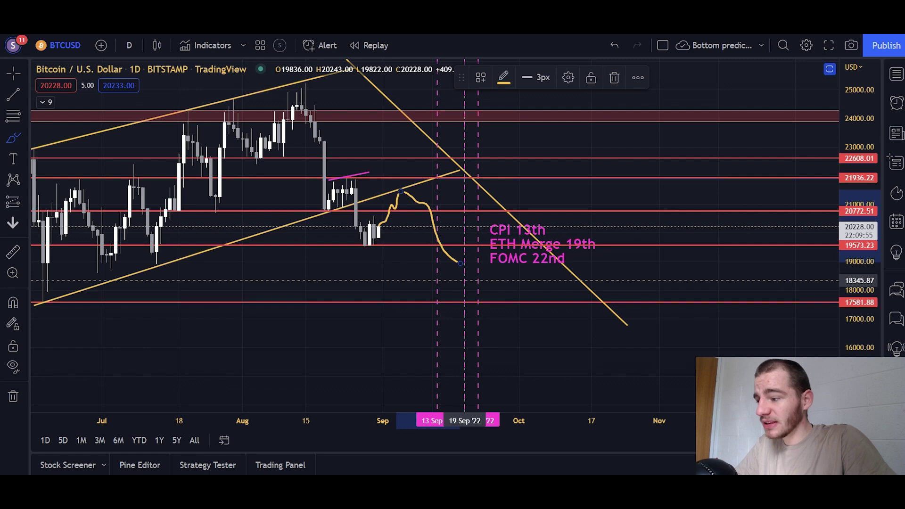
pyautogui.hotkey('ctrl', 'z')
# Step: Brush a short rising stroke on the weekly chart from the latest candle at about 20,200, beside the magenta trend line
pyautogui.scroll(-10, 436, 292)
pyautogui.moveTo(437, 345); pyautogui.dragTo(417, 292)
pyautogui.moveTo(212, 358); pyautogui.dragTo(702, 379)
pyautogui.moveTo(283, 386); pyautogui.dragTo(538, 283)
pyautogui.hotkey('ctrl', 'z')
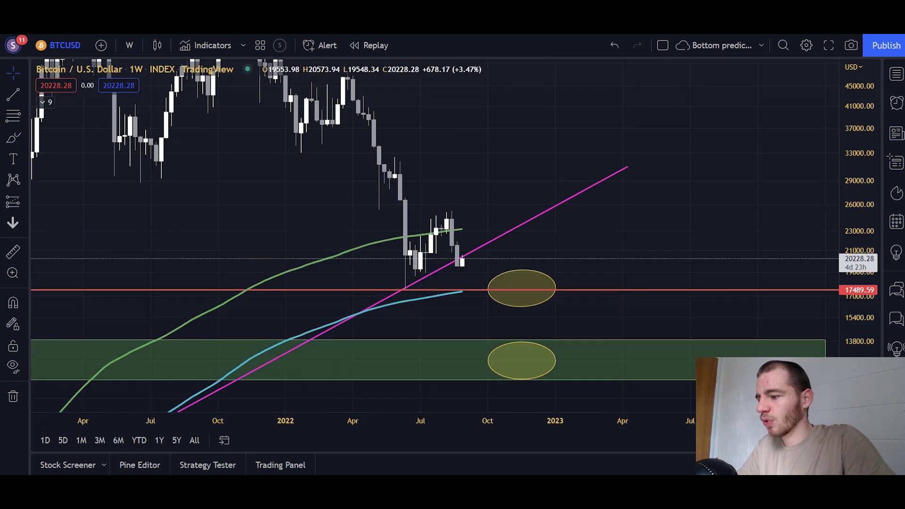
pyautogui.click(13, 137)
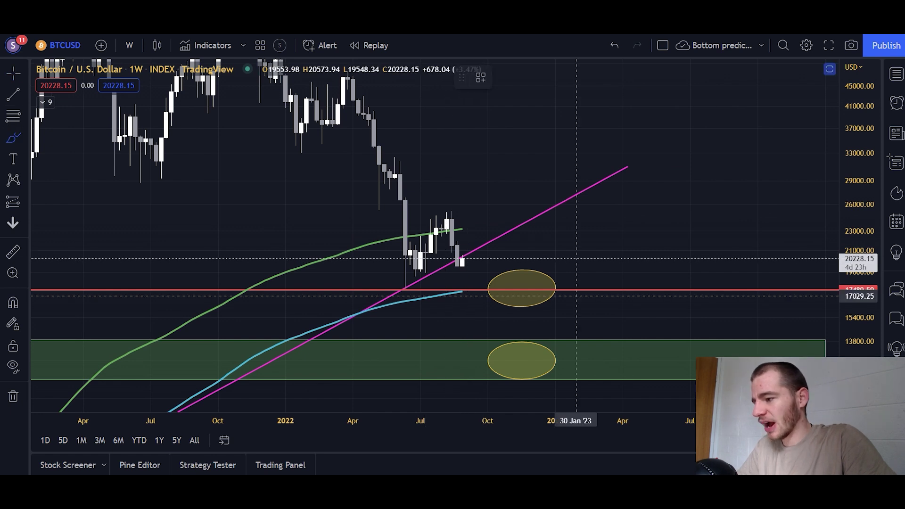
pyautogui.moveTo(461, 259); pyautogui.dragTo(477, 247)
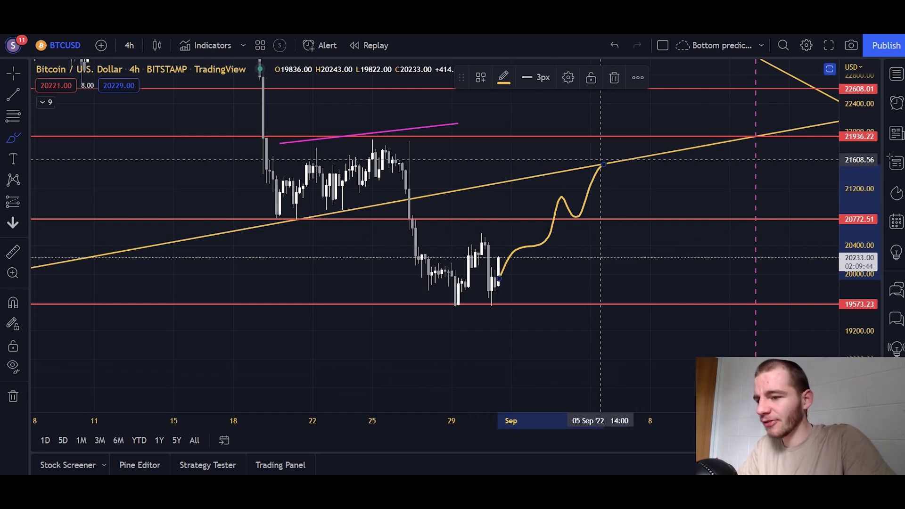
# Step: Delete the rising yellow brush path from the 4-hour chart and review the candles around the 20772.51 level
pyautogui.moveTo(611, 193)
pyautogui.mouseDown()
pyautogui.moveTo(423, 277)
pyautogui.moveTo(408, 276)
pyautogui.mouseUp()
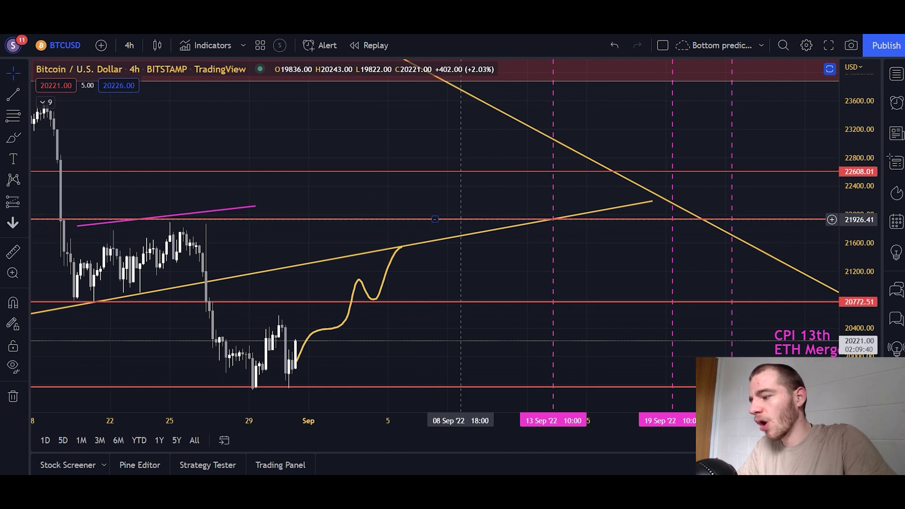
pyautogui.scroll(-4, 435, 219)
pyautogui.click(536, 287)
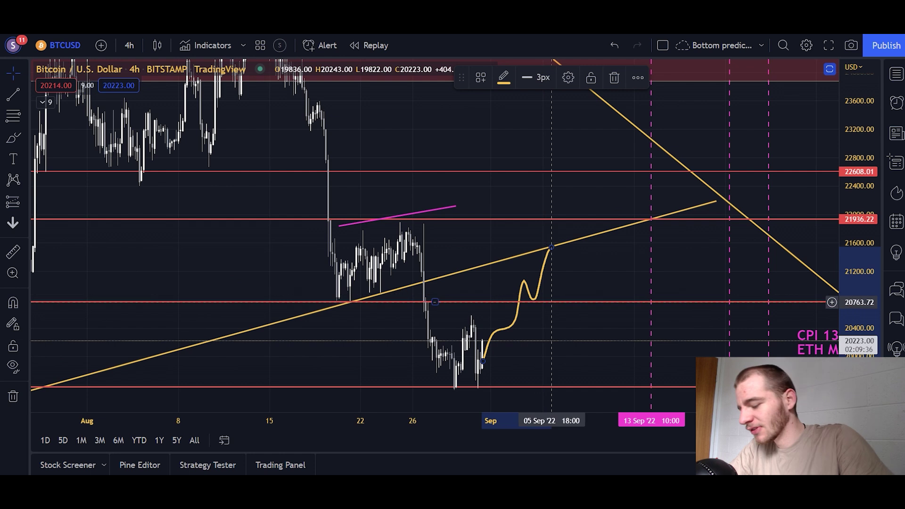
pyautogui.press('Delete')
pyautogui.scroll(2, 568, 315)
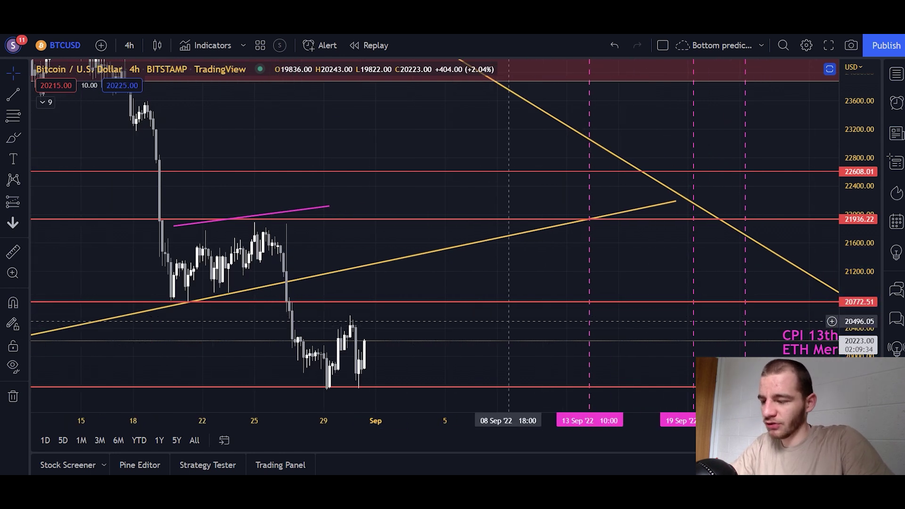
pyautogui.hscroll(-5, 832, 283)
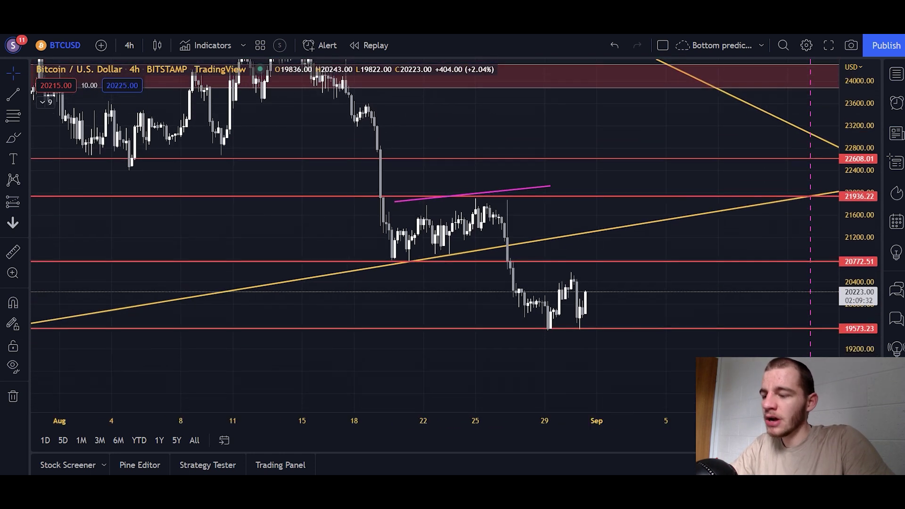
pyautogui.hscroll(5, 654, 197)
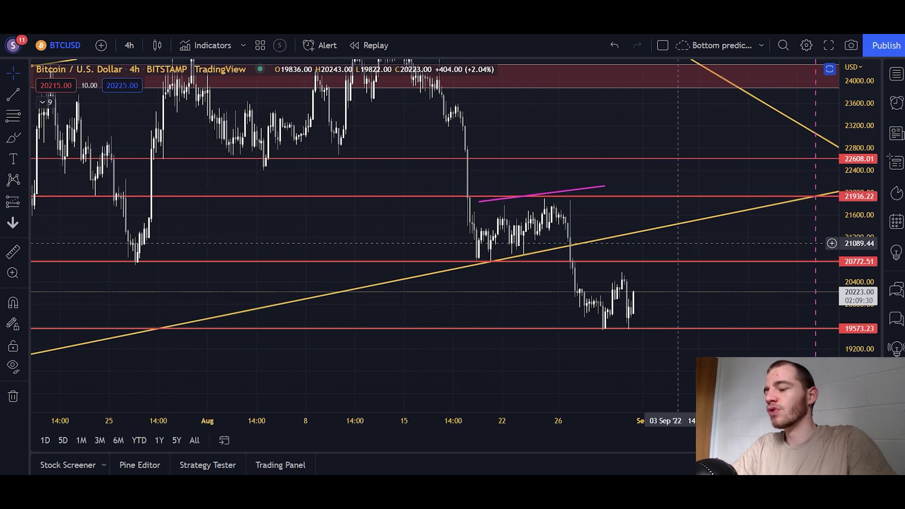
pyautogui.hscroll(3, 546, 248)
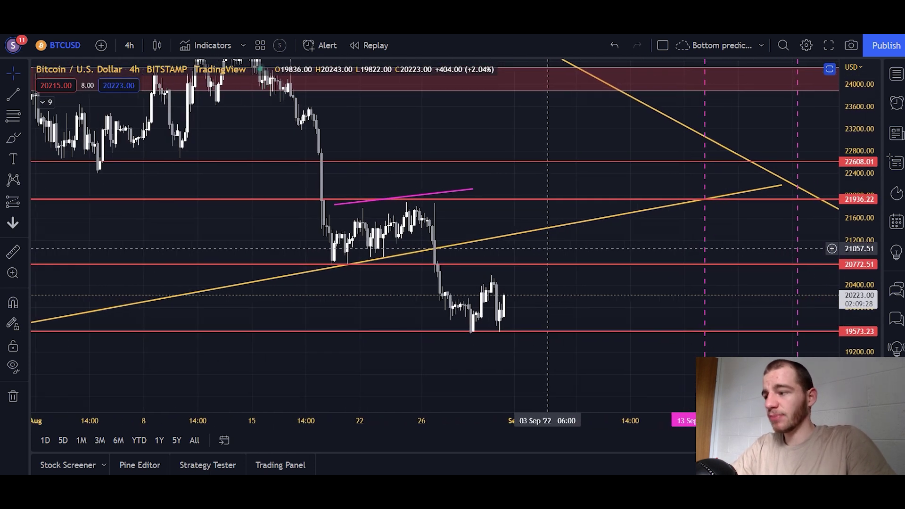
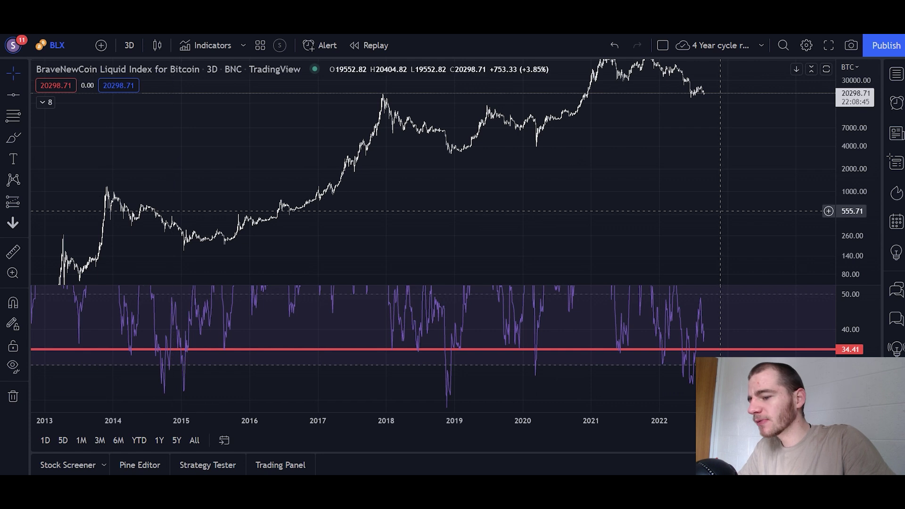
pyautogui.moveTo(852, 237); pyautogui.dragTo(851, 232)
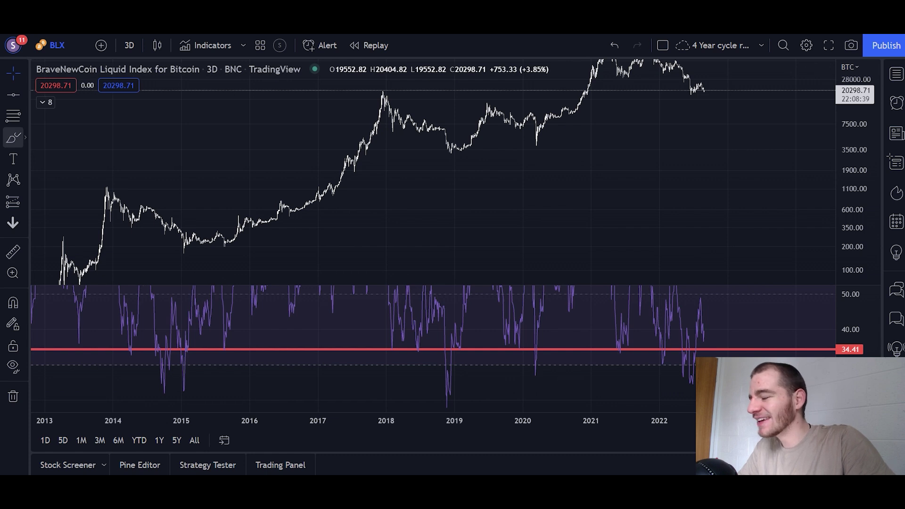
pyautogui.click(26, 137)
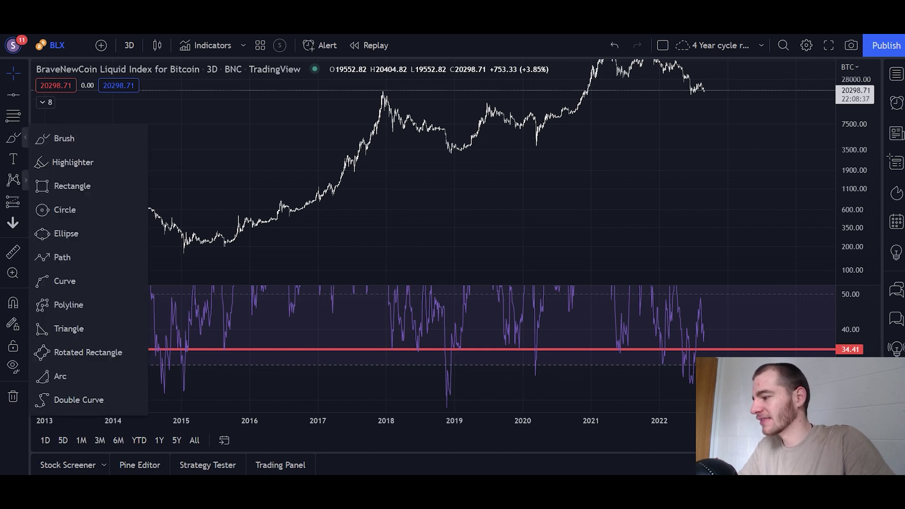
pyautogui.click(26, 180)
pyautogui.click(26, 159)
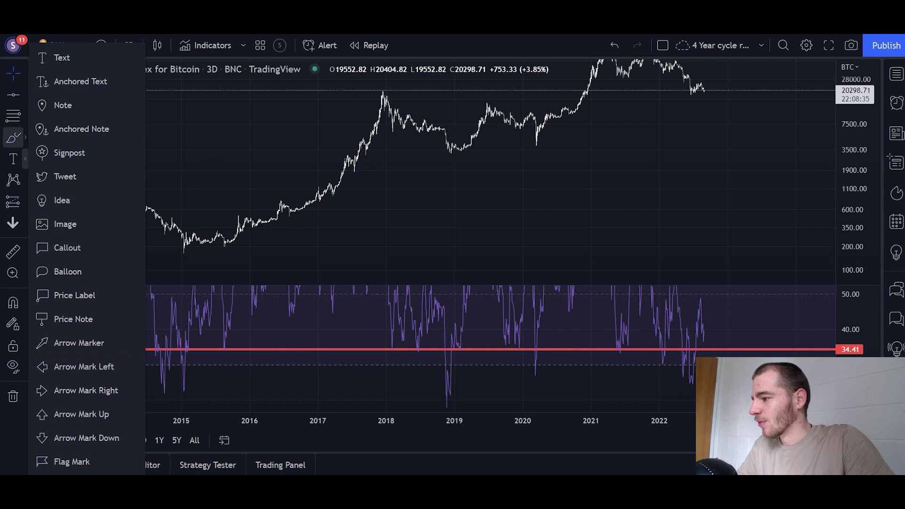
pyautogui.click(26, 137)
pyautogui.click(209, 165)
# Step: Measure the late-2014 and January 2015 price drops on the 3-day BLX chart, where RSI dips below the red line
pyautogui.click(13, 251)
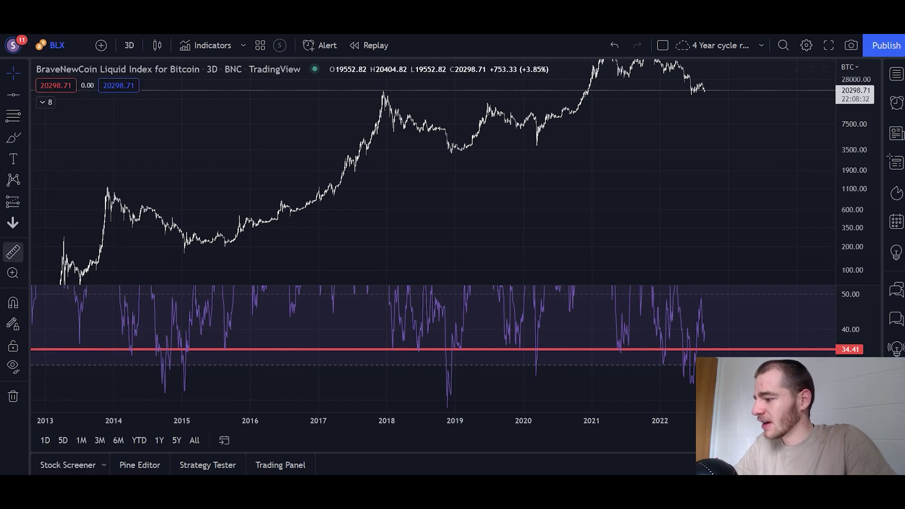
pyautogui.click(159, 214)
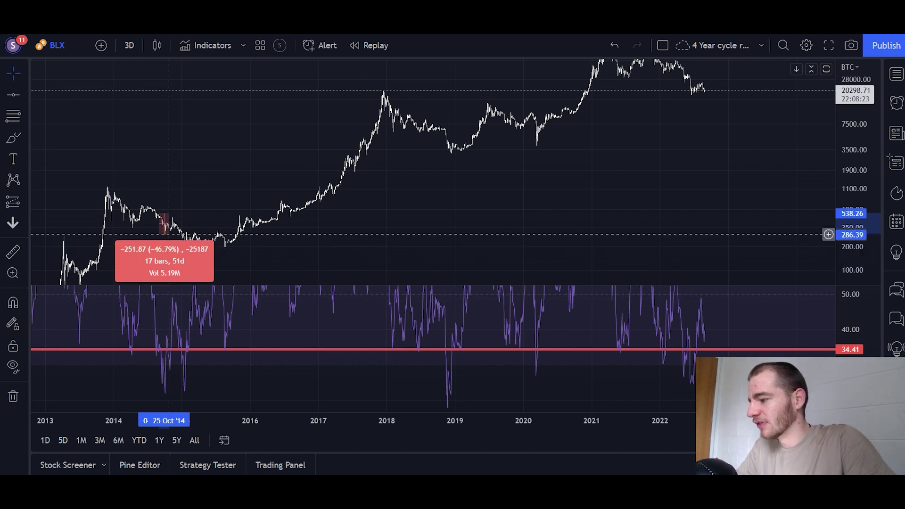
pyautogui.click(169, 234)
pyautogui.click(12, 251)
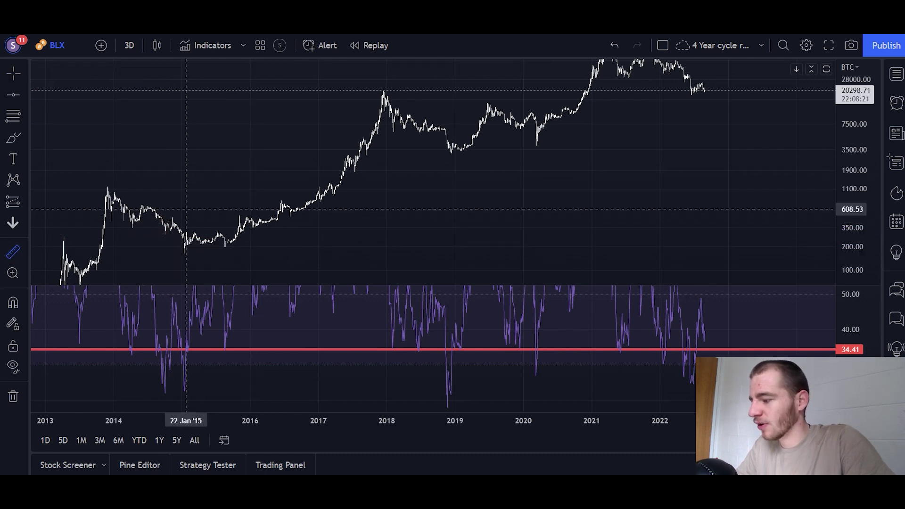
pyautogui.click(181, 231)
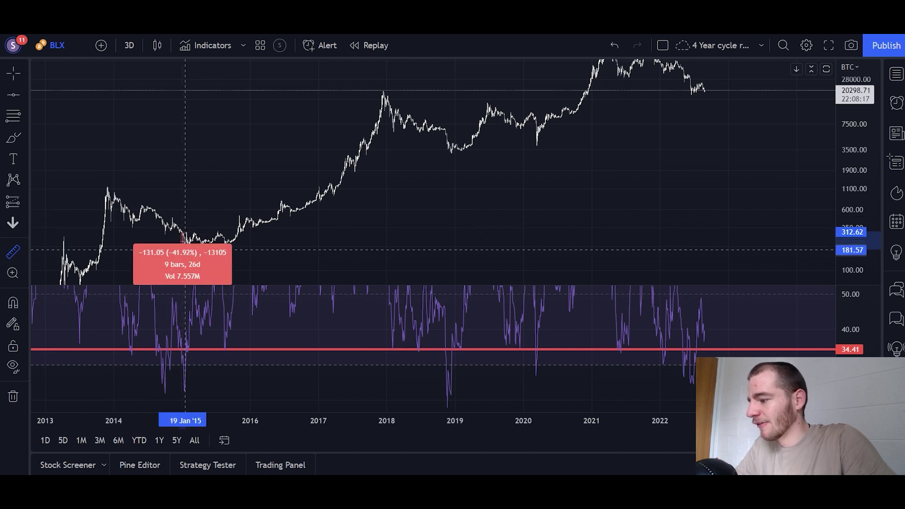
pyautogui.click(185, 249)
# Step: Measure the price drop from November 2018 into the cycle low that matches the deep RSI dip below the red line
pyautogui.click(12, 251)
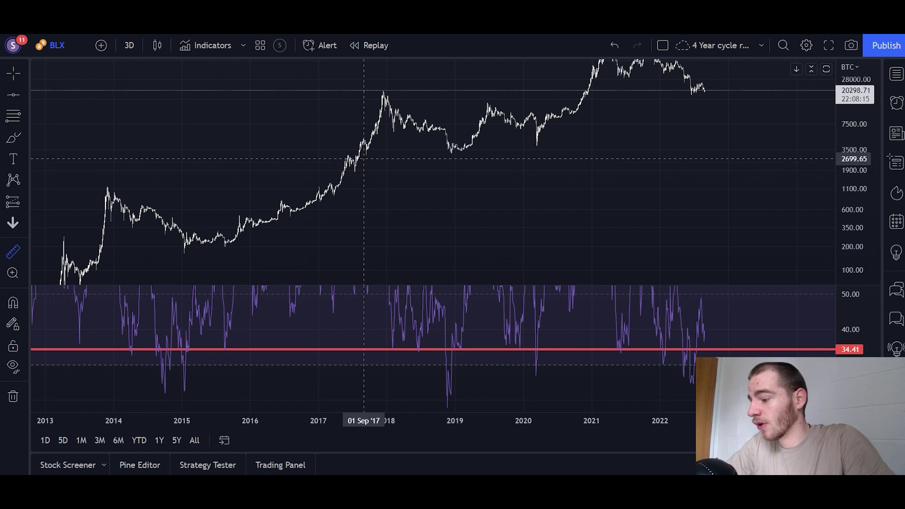
pyautogui.scroll(2, 445, 130)
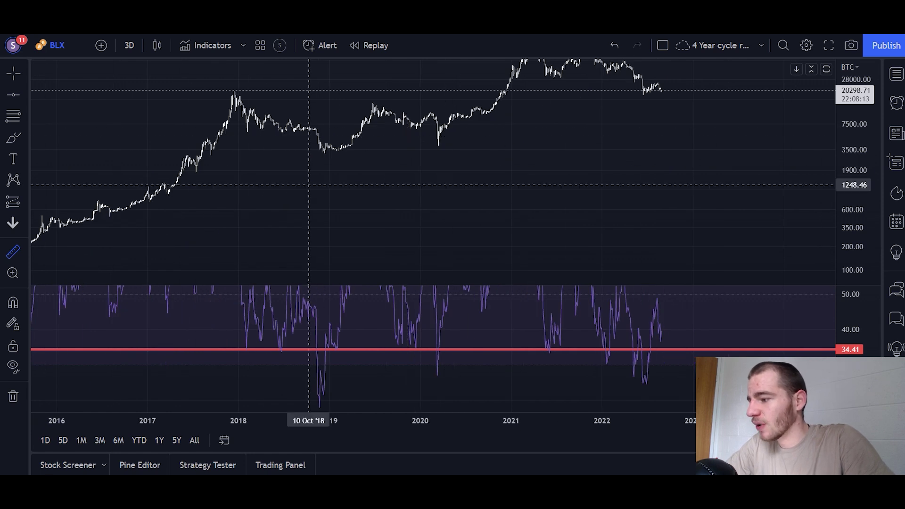
pyautogui.click(316, 132)
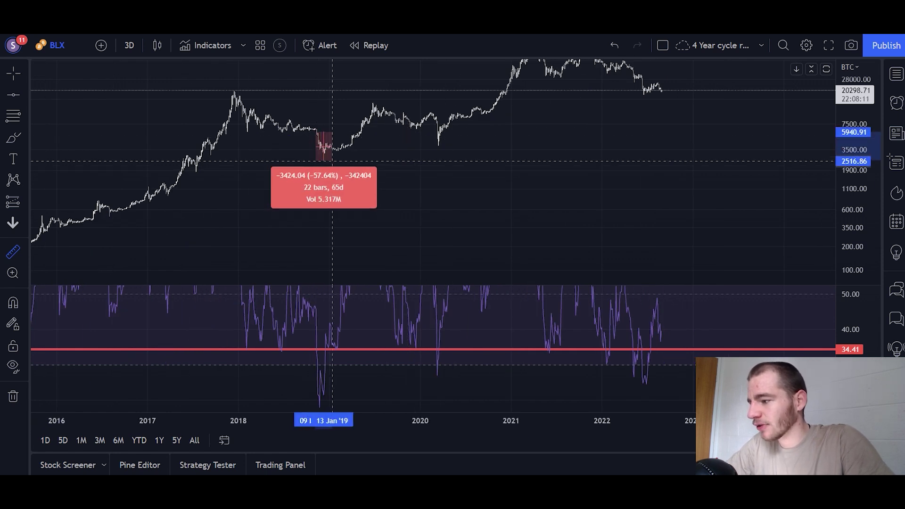
pyautogui.click(324, 153)
# Step: Measure the March 2020 price crash on the 3-day chart, above its RSI dip through the red line
pyautogui.moveTo(496, 175); pyautogui.dragTo(537, 249)
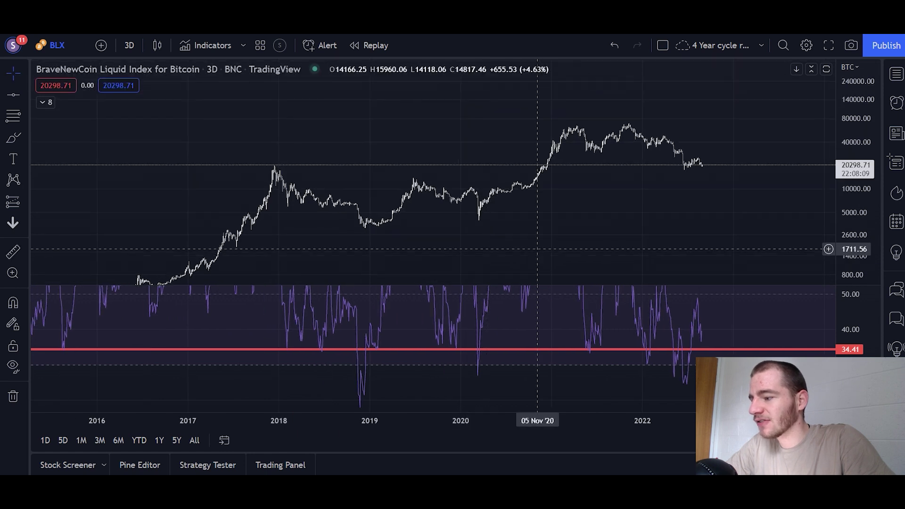
pyautogui.scroll(3, 613, 241)
pyautogui.doubleClick(853, 233)
pyautogui.moveTo(627, 180); pyautogui.dragTo(672, 156)
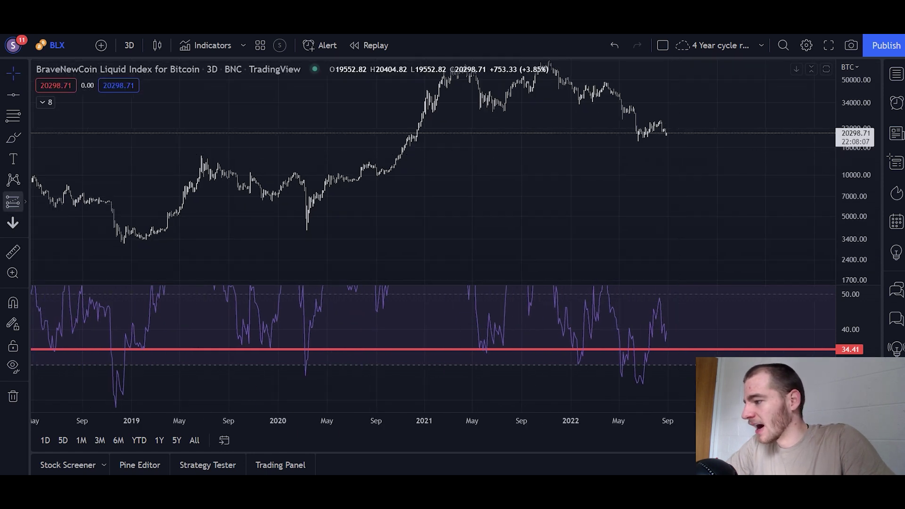
pyautogui.click(12, 252)
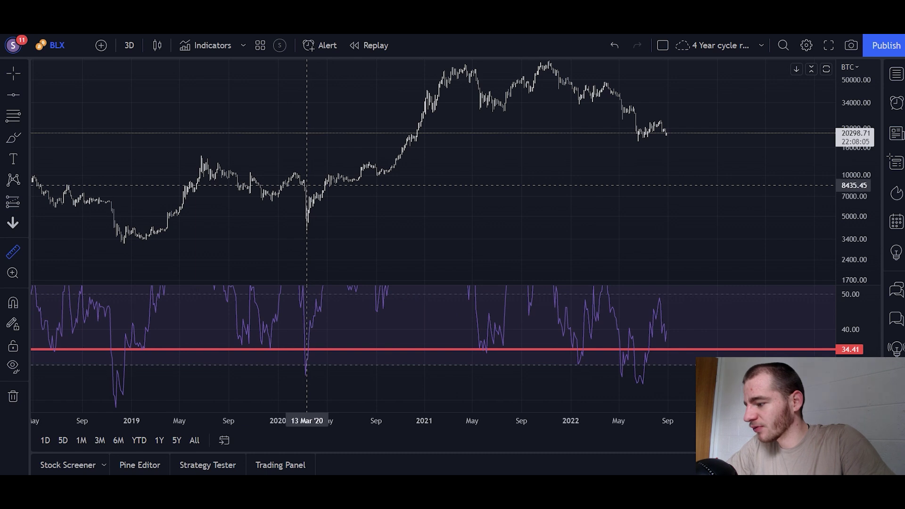
pyautogui.click(304, 189)
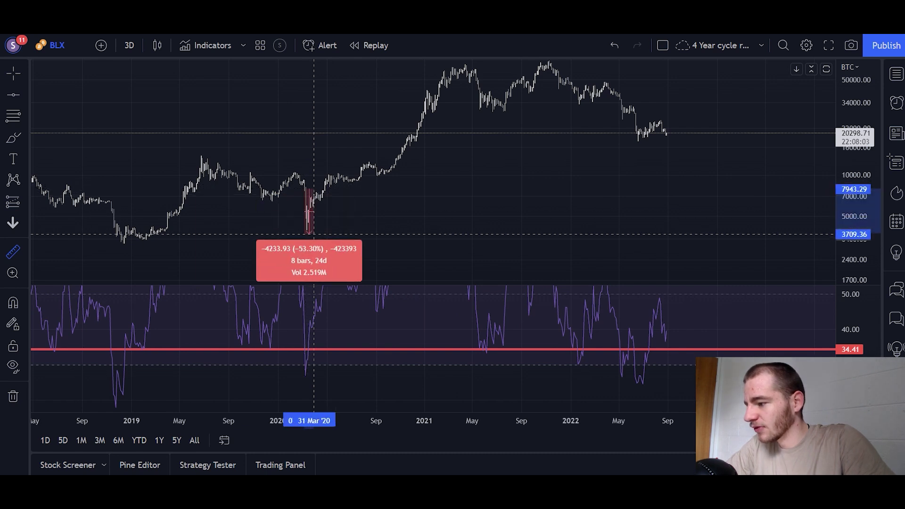
pyautogui.click(313, 230)
# Step: Measure the January 2022 price drop down to its lows, where RSI falls below the red line
pyautogui.moveTo(451, 223); pyautogui.dragTo(389, 253)
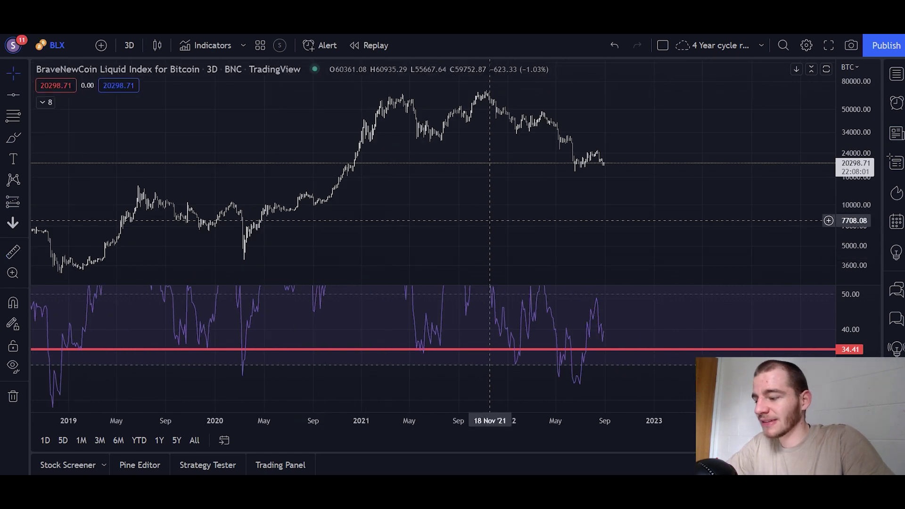
pyautogui.scroll(5, 539, 239)
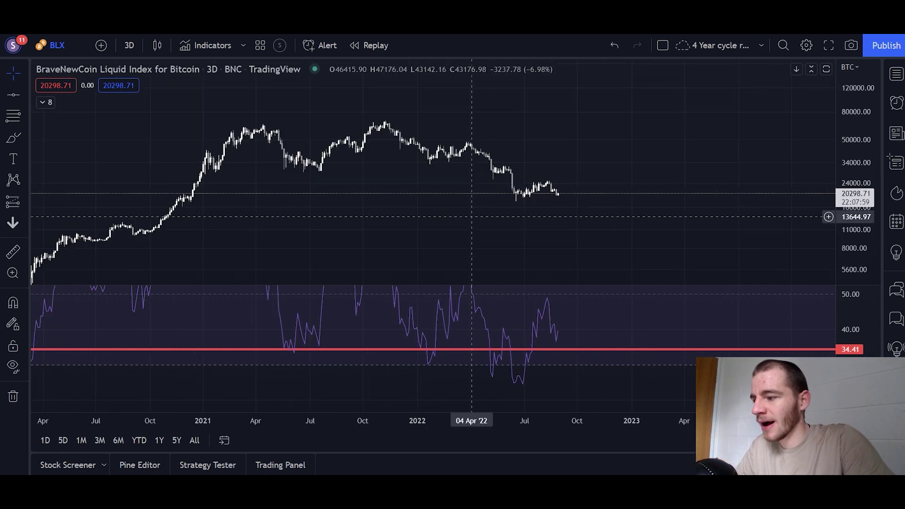
pyautogui.click(13, 252)
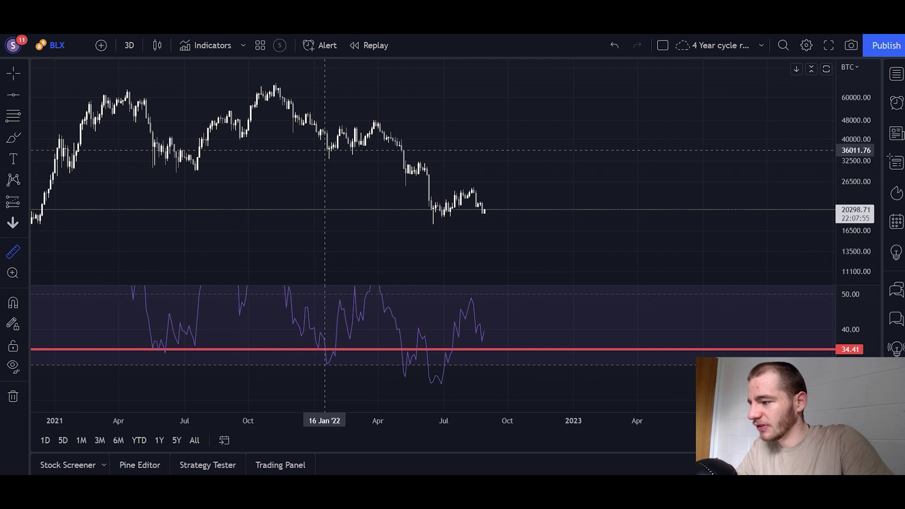
pyautogui.click(323, 128)
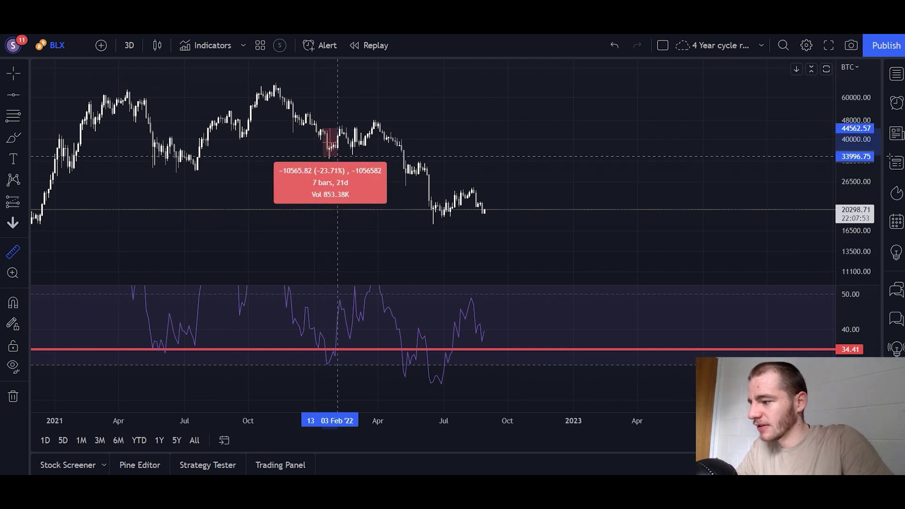
pyautogui.click(338, 159)
# Step: Measure the May 2022 and June 2022 price drops that match the two latest RSI dips below the red line
pyautogui.click(338, 188)
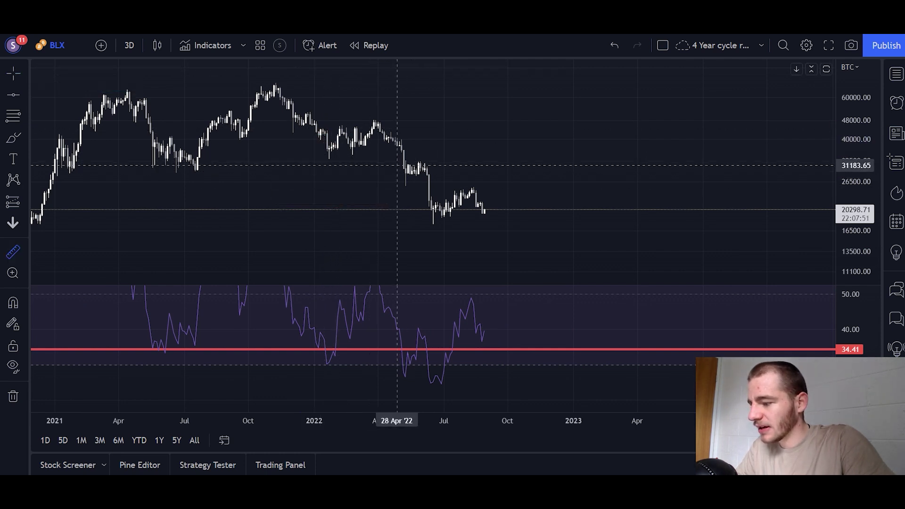
pyautogui.click(401, 159)
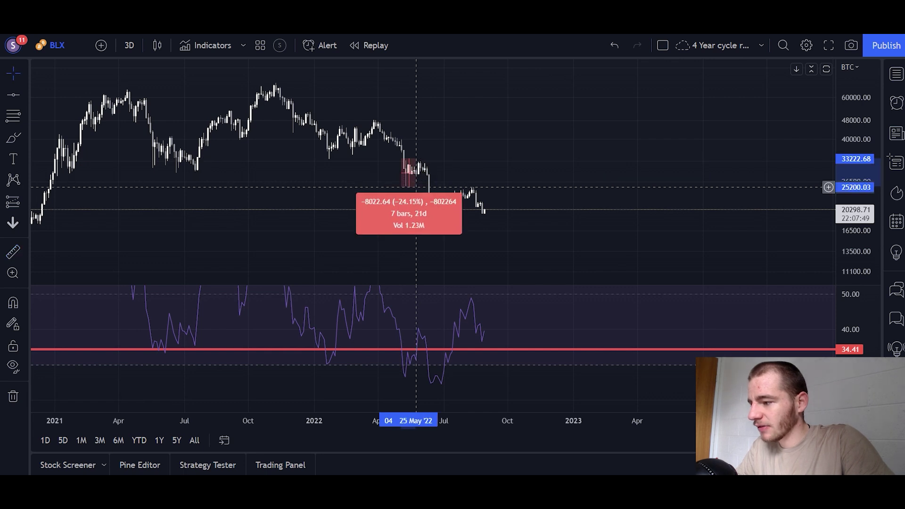
pyautogui.click(414, 187)
pyautogui.click(467, 157)
pyautogui.click(12, 252)
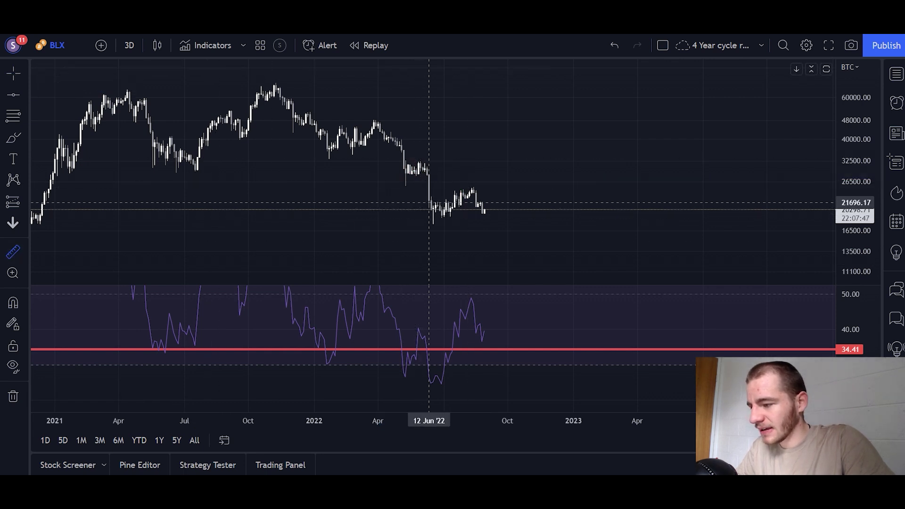
pyautogui.click(427, 172)
pyautogui.click(456, 232)
pyautogui.click(569, 194)
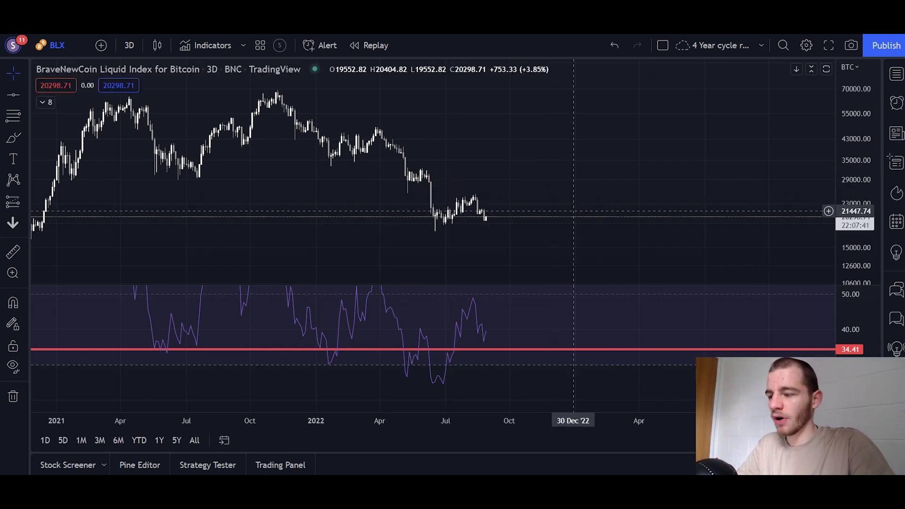
# Step: Examine the latest RSI reading against the red 34.41 line together with the most recent 3-day candles
pyautogui.moveTo(561, 218); pyautogui.dragTo(681, 185)
pyautogui.scroll(1, 613, 185)
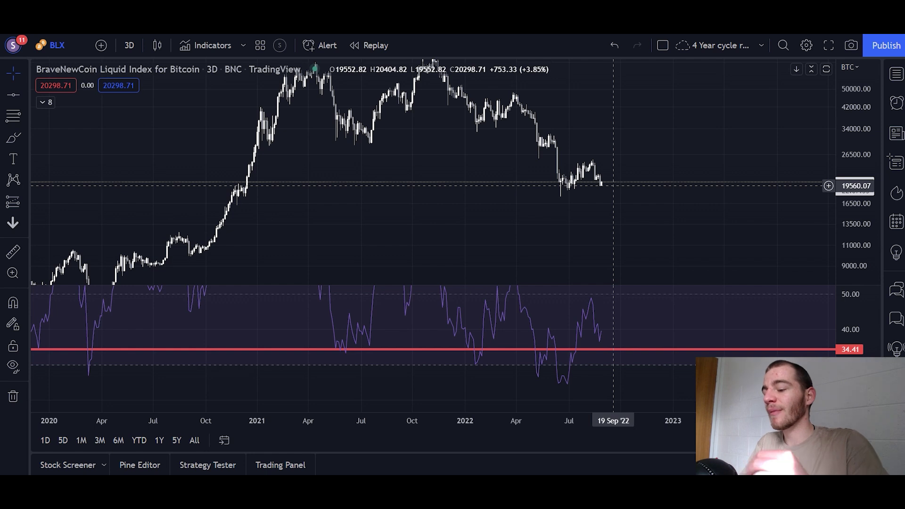
pyautogui.click(603, 348)
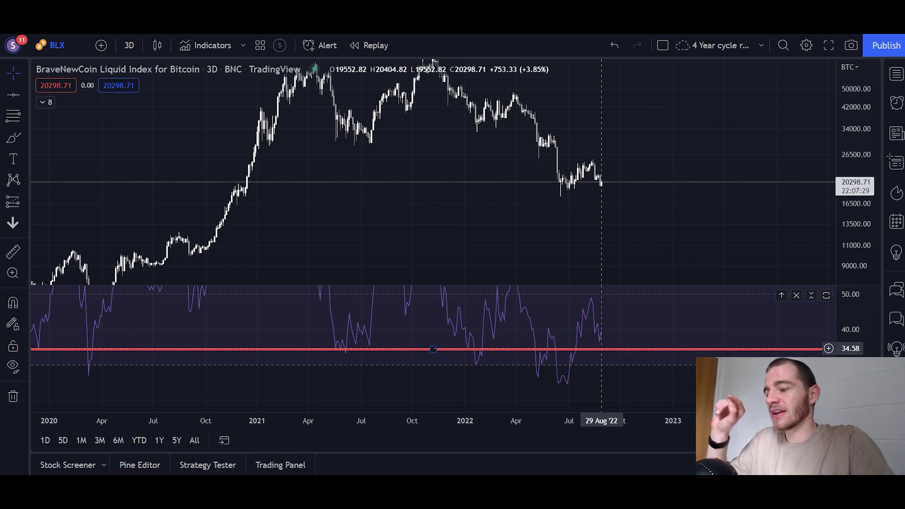
pyautogui.scroll(3, 660, 306)
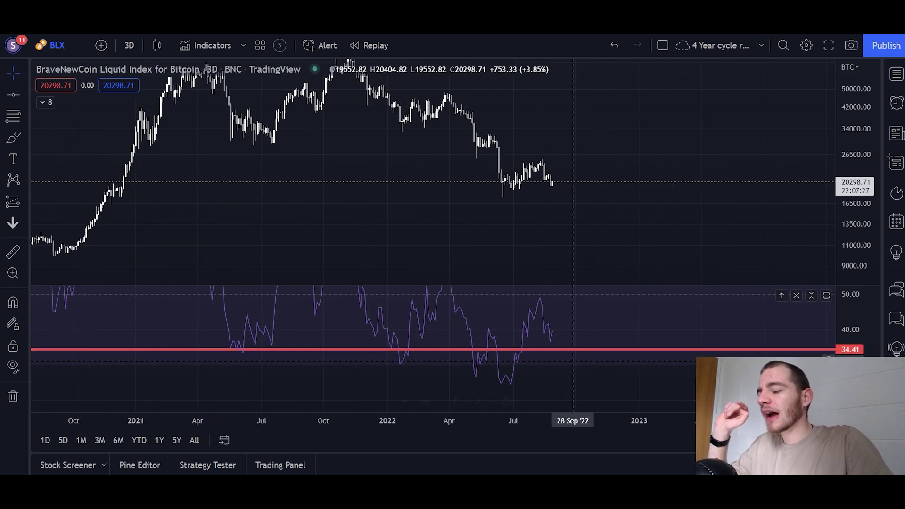
pyautogui.moveTo(854, 228); pyautogui.dragTo(855, 240)
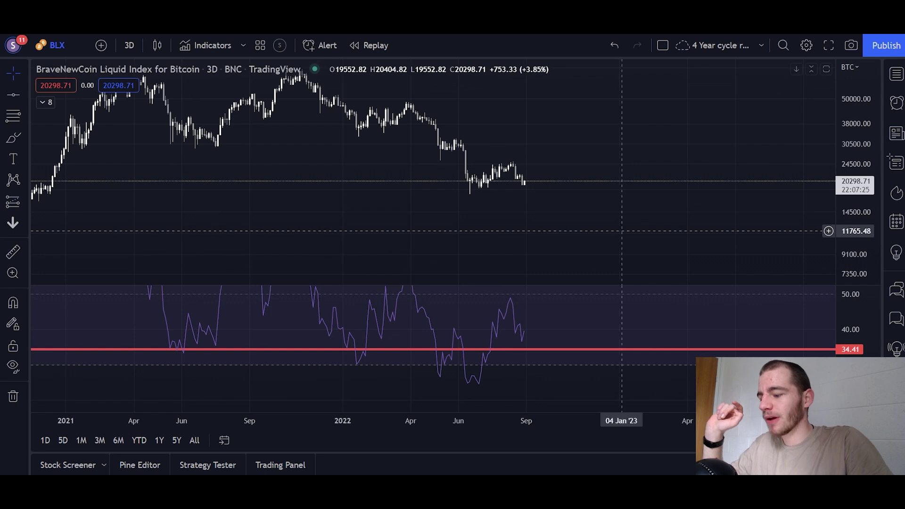
pyautogui.moveTo(623, 234); pyautogui.dragTo(636, 247)
pyautogui.hscroll(-2, 636, 247)
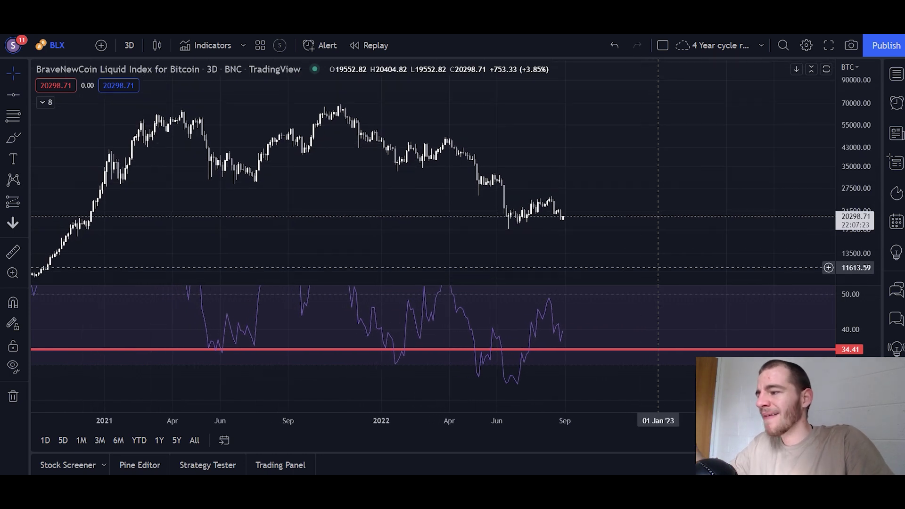
pyautogui.scroll(-2, 598, 228)
# Step: Switch to the daily BTCUSD chart and review the latest candles against the yellow trend lines and the September event markers
pyautogui.hotkey('ctrl', 'Tab')
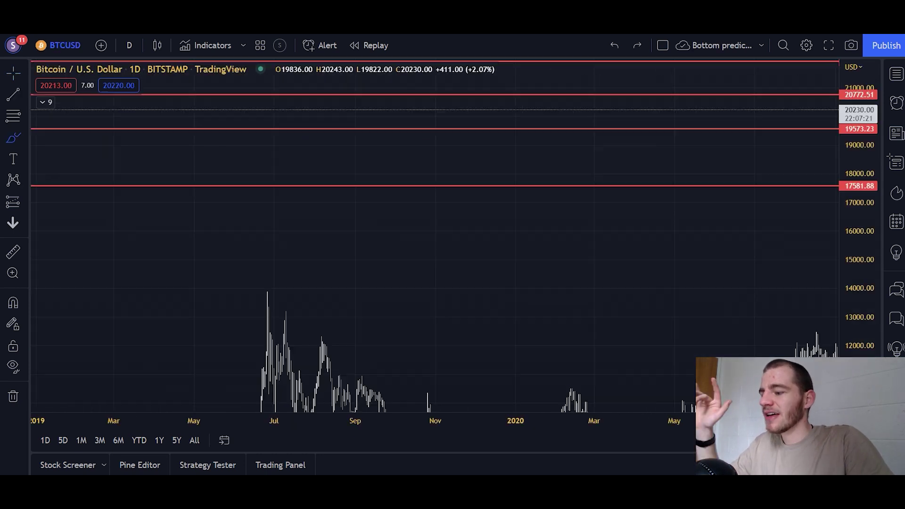
pyautogui.scroll(3, 587, 313)
pyautogui.moveTo(587, 312); pyautogui.dragTo(136, 262)
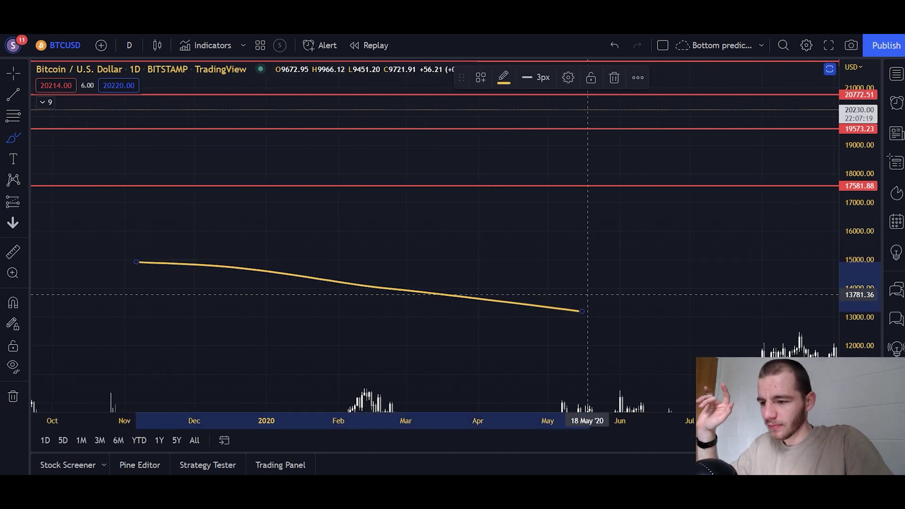
pyautogui.press('Delete')
pyautogui.hscroll(5, 275, 292)
pyautogui.hscroll(15, 276, 292)
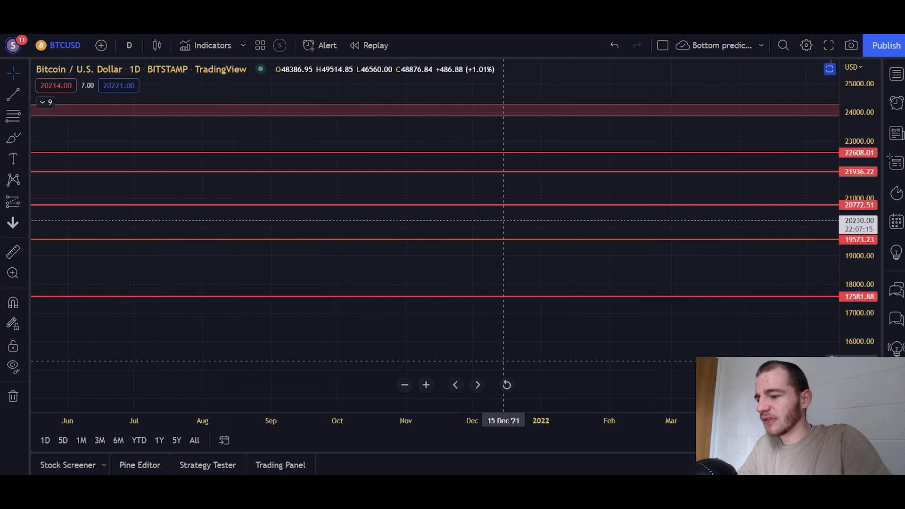
pyautogui.hscroll(10, 276, 292)
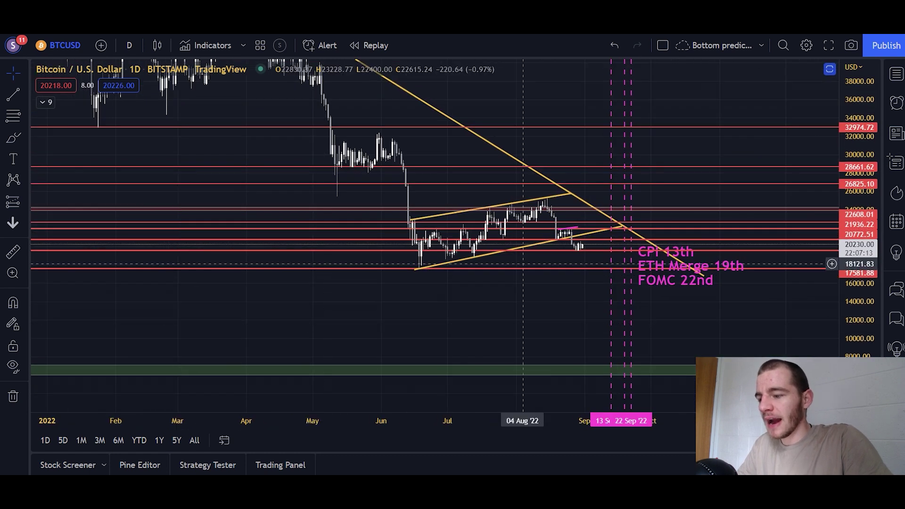
# Step: Examine the weekly BTCUSD chart from 2014 to 2022, comparing price lows with the magenta trend line and the green and blue moving averages
pyautogui.scroll(3, 437, 154)
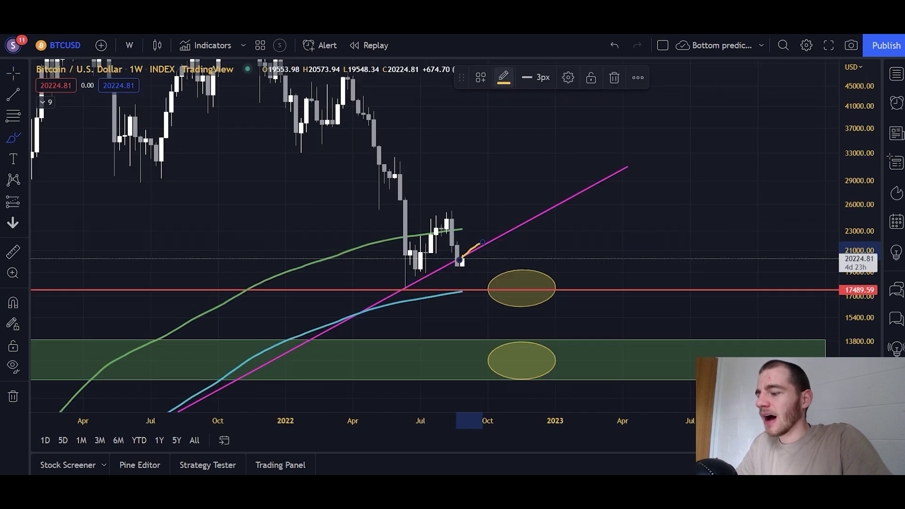
pyautogui.scroll(-6, 468, 250)
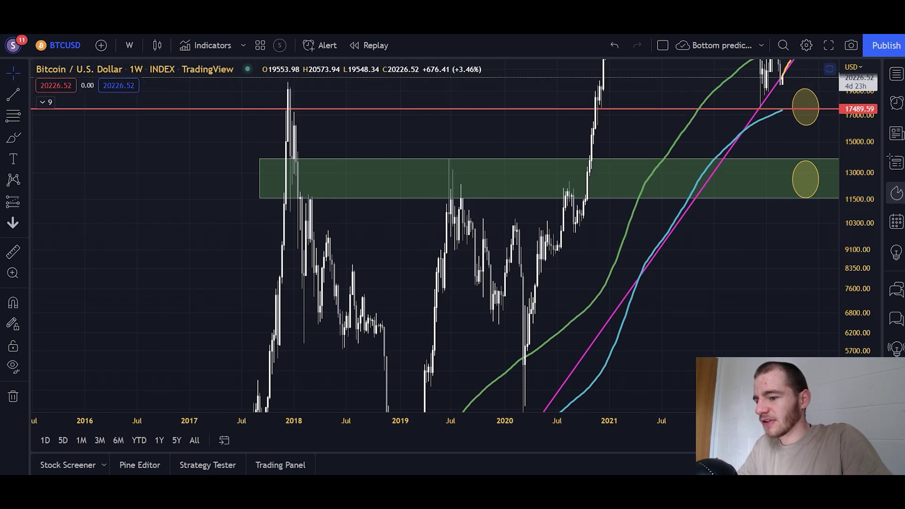
pyautogui.moveTo(859, 192); pyautogui.dragTo(858, 347)
pyautogui.moveTo(548, 365)
pyautogui.mouseDown()
pyautogui.moveTo(719, 184)
pyautogui.moveTo(799, 76)
pyautogui.mouseUp()
pyautogui.moveTo(857, 123); pyautogui.dragTo(858, 198)
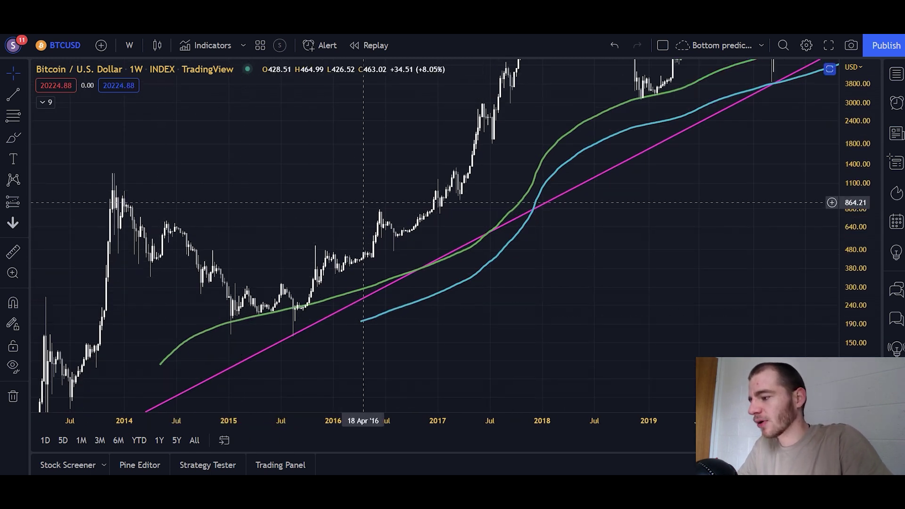
pyautogui.hscroll(10, 611, 301)
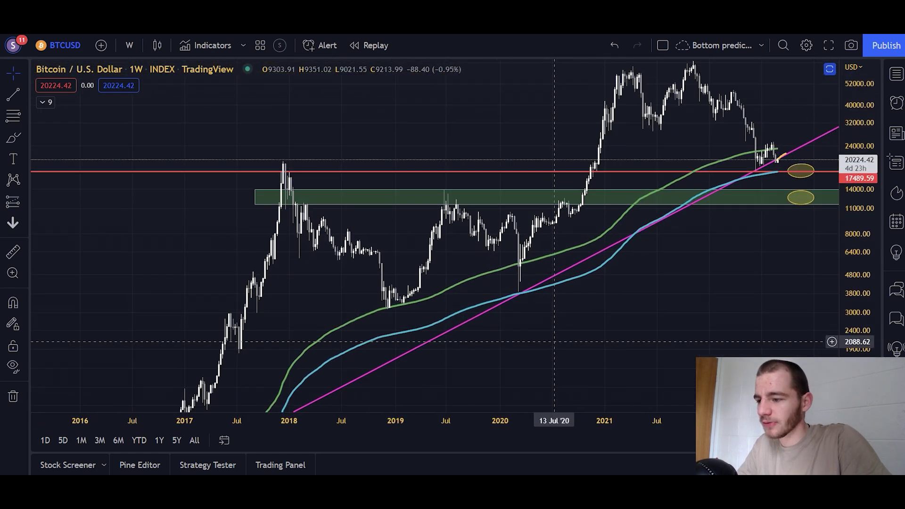
# Step: Examine the weekly BTCUSD chart around the two yellow ellipses, comparing the red 17489.59 line and green support zone with price history since 2017
pyautogui.moveTo(641, 343); pyautogui.dragTo(588, 341)
pyautogui.moveTo(649, 292); pyautogui.dragTo(597, 366)
pyautogui.scroll(4, 597, 343)
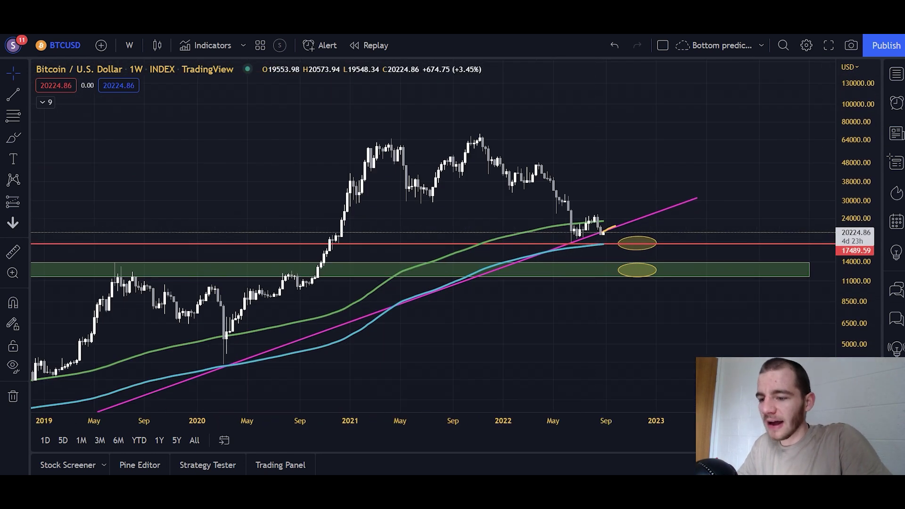
pyautogui.scroll(3, 655, 198)
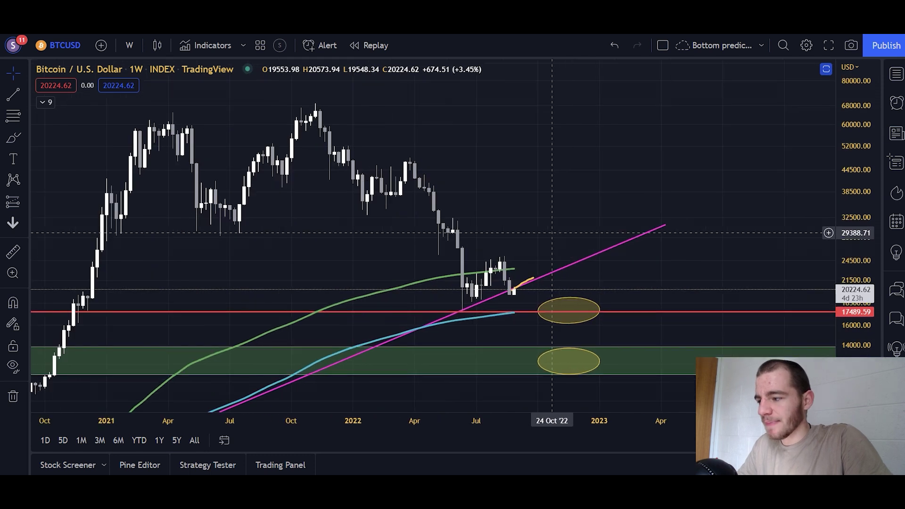
pyautogui.hscroll(-2, 552, 232)
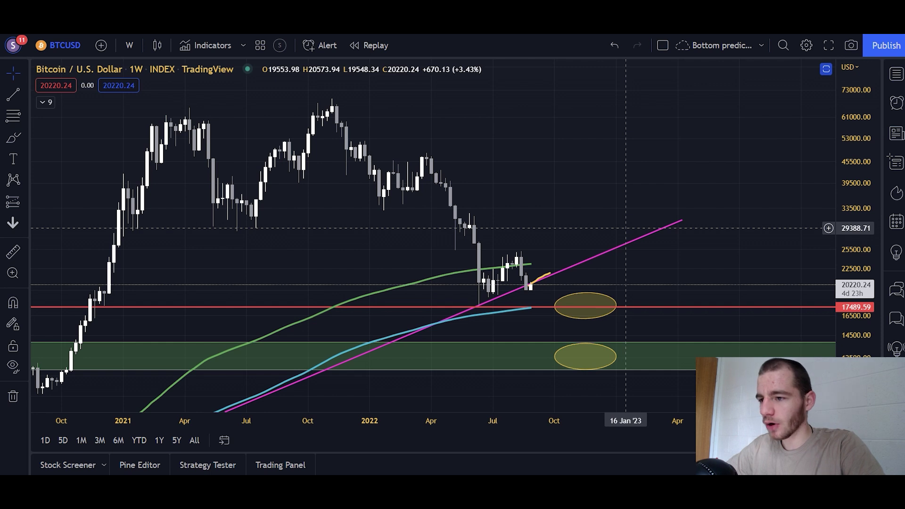
pyautogui.scroll(-5, 629, 228)
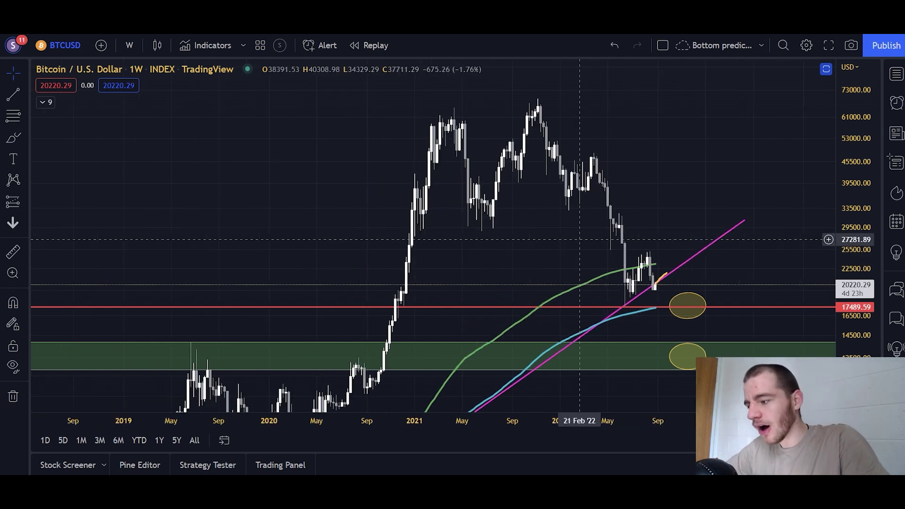
pyautogui.moveTo(333, 235); pyautogui.dragTo(457, 128)
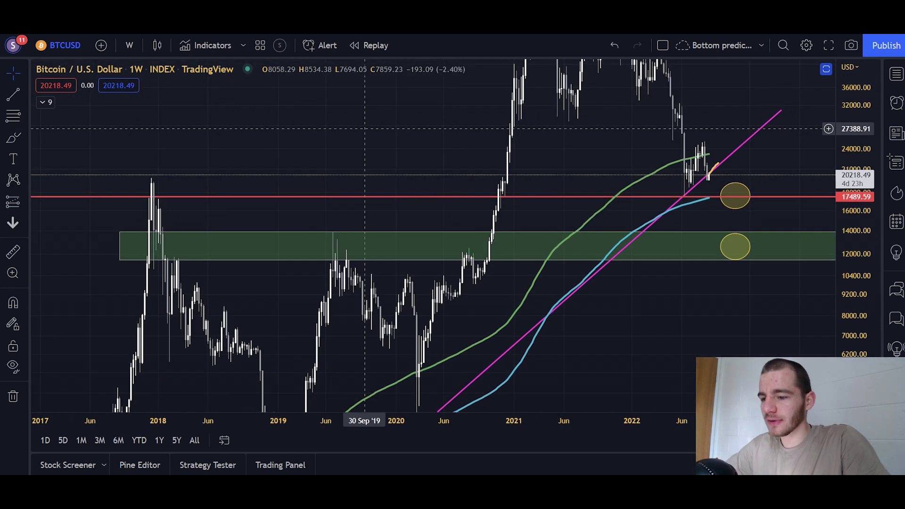
pyautogui.moveTo(854, 214); pyautogui.dragTo(854, 283)
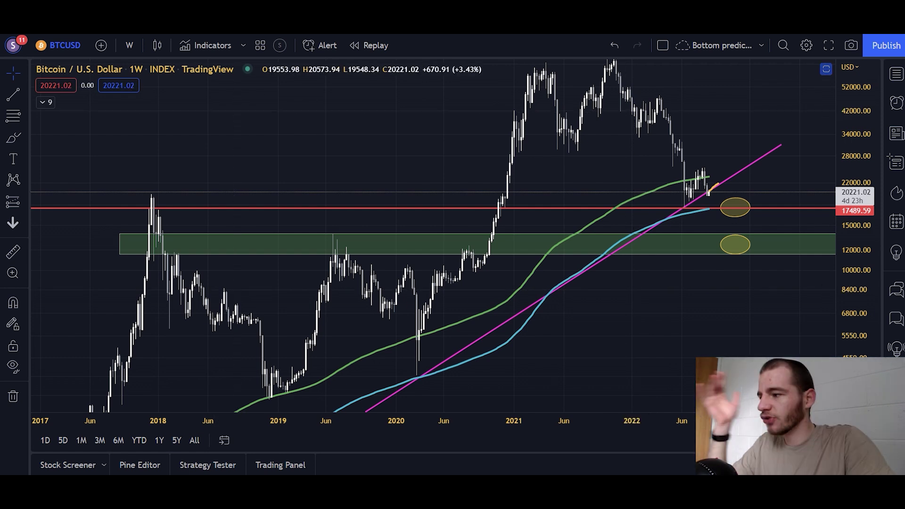
# Step: Switch to the 4-hour BTCUSD chart and compare the latest candles with the red support lines at 19573.23 and 17581.88
pyautogui.hotkey('ctrl', 'Tab')
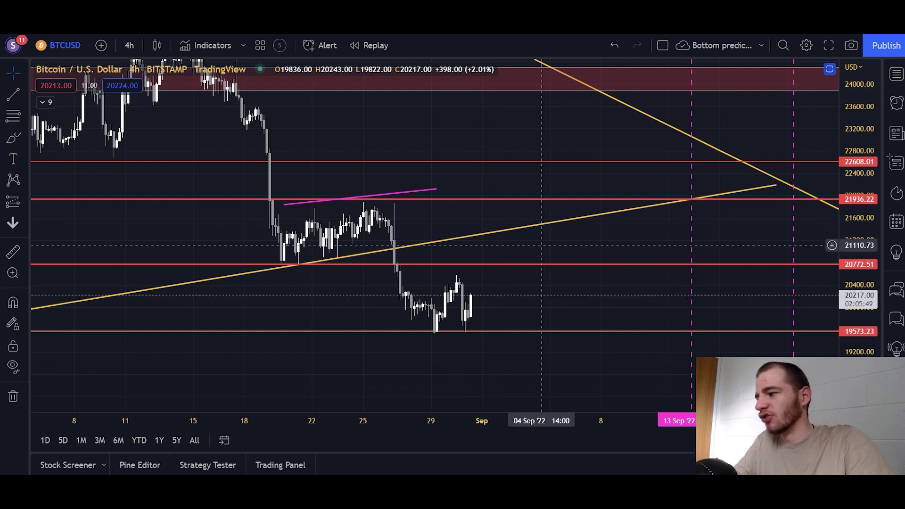
pyautogui.scroll(-5, 513, 210)
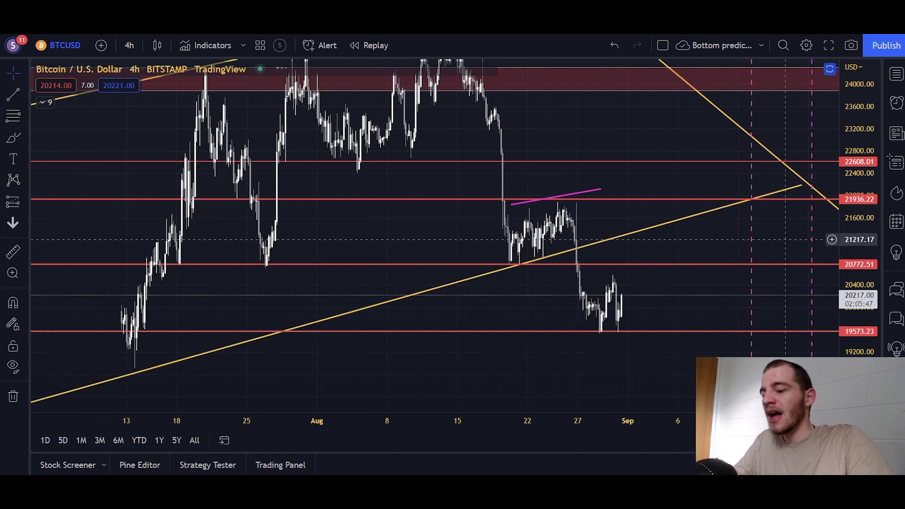
pyautogui.scroll(-4, 606, 326)
pyautogui.moveTo(590, 286); pyautogui.dragTo(553, 205)
pyautogui.scroll(-1, 579, 205)
pyautogui.scroll(1, 669, 303)
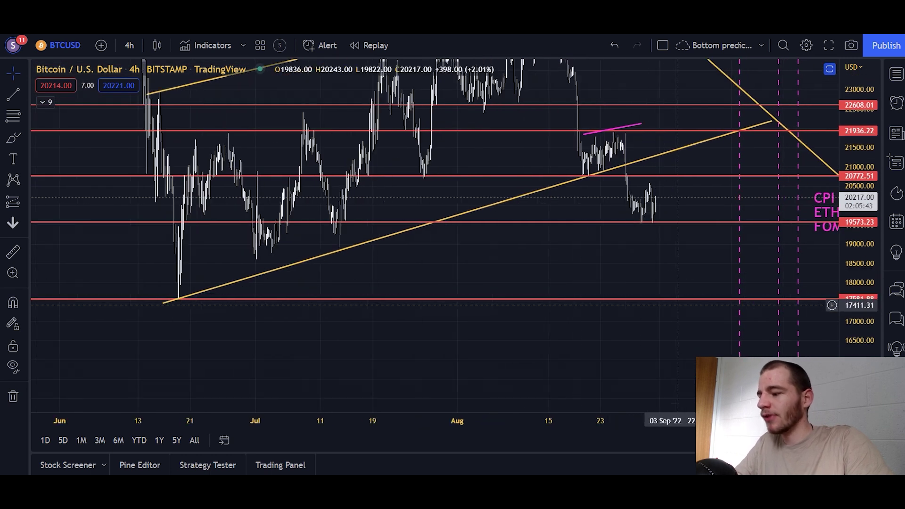
pyautogui.moveTo(641, 285); pyautogui.dragTo(621, 337)
pyautogui.scroll(3, 601, 313)
pyautogui.scroll(1, 621, 337)
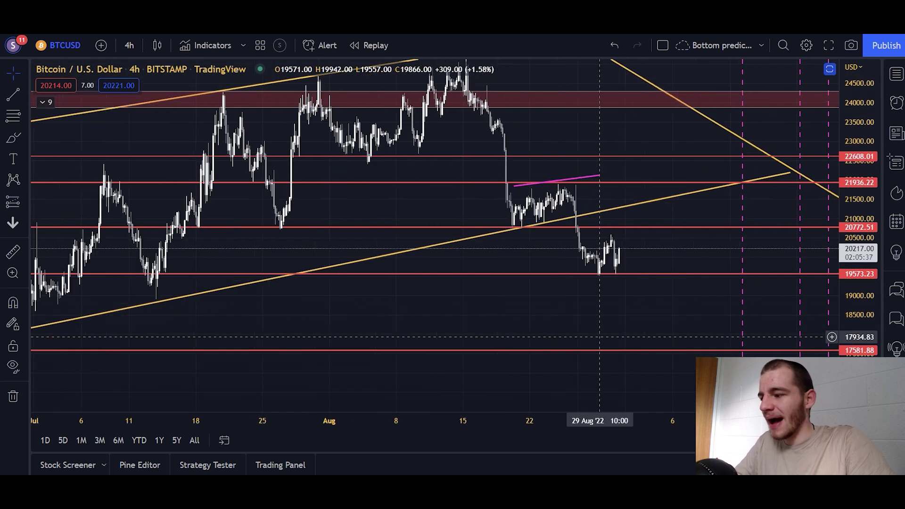
# Step: Inspect the 4-hour price action from mid-June to late August 2022 along the rising yellow trend line
pyautogui.scroll(-2, 627, 336)
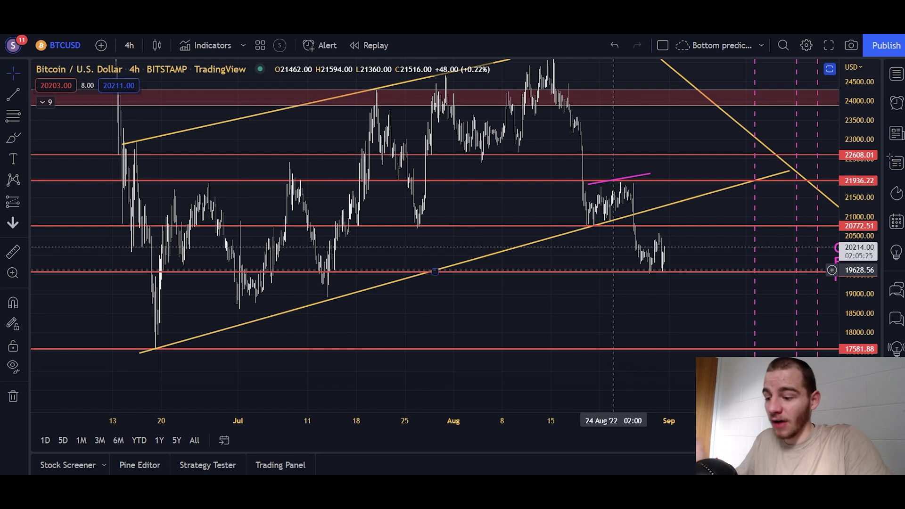
pyautogui.scroll(2, 695, 334)
pyautogui.moveTo(661, 326); pyautogui.dragTo(815, 278)
pyautogui.scroll(2, 553, 271)
pyautogui.moveTo(553, 271); pyautogui.dragTo(656, 263)
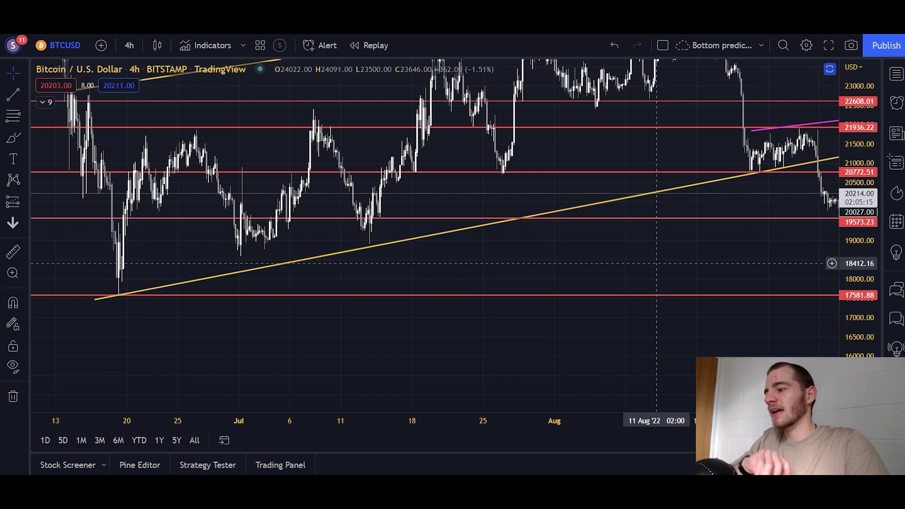
pyautogui.scroll(-2, 657, 263)
pyautogui.moveTo(657, 263); pyautogui.dragTo(573, 250)
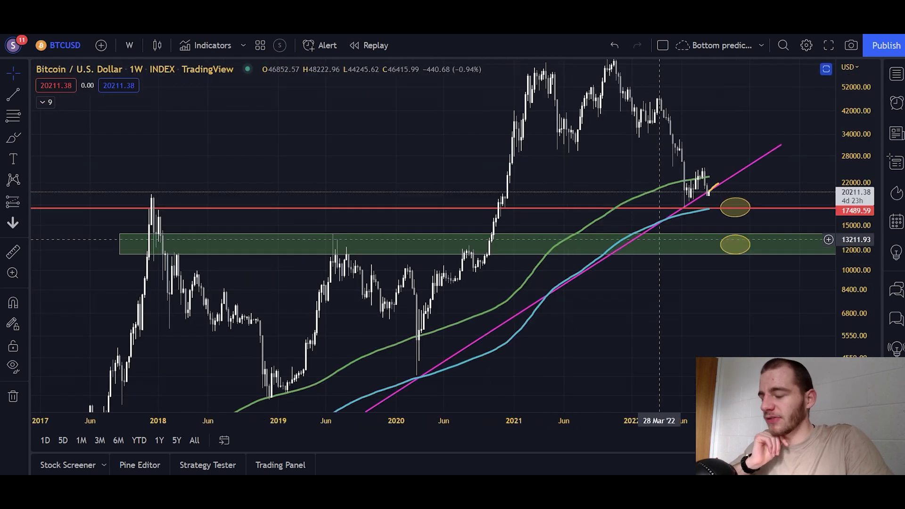
# Step: Return to the weekly BTCUSD chart and take a closer look at the latest candles near the yellow ellipses
pyautogui.moveTo(695, 272); pyautogui.dragTo(640, 316)
pyautogui.scroll(3, 641, 316)
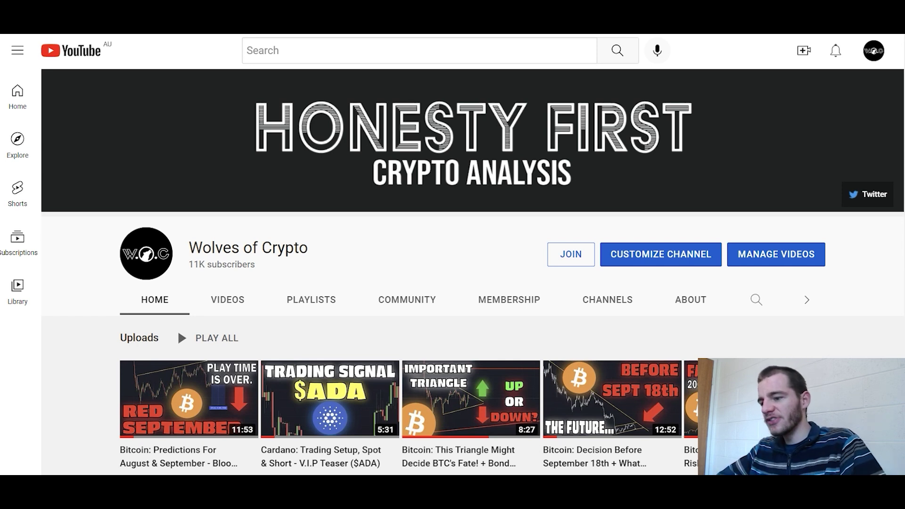
# Step: Open the membership offer on the Wolves of Crypto YouTube channel and read through the V.I.P Membership perks
pyautogui.click(570, 254)
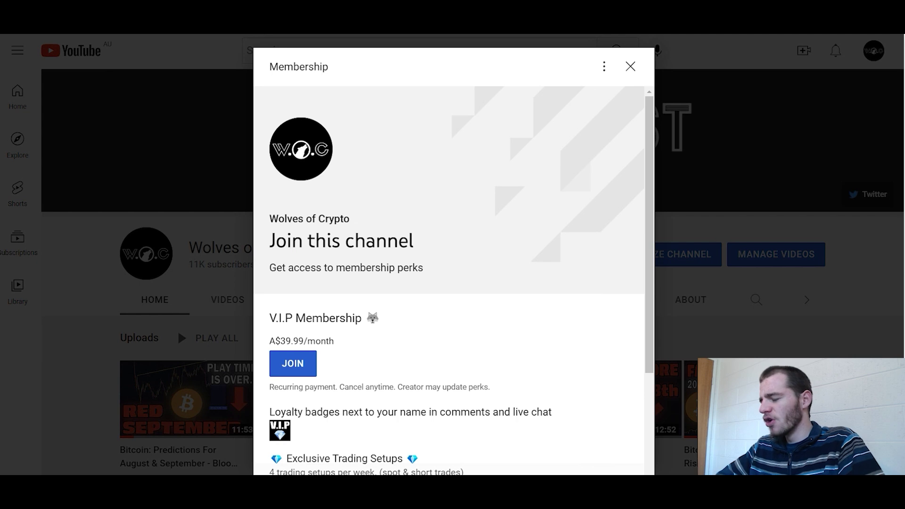
pyautogui.scroll(-3, 453, 281)
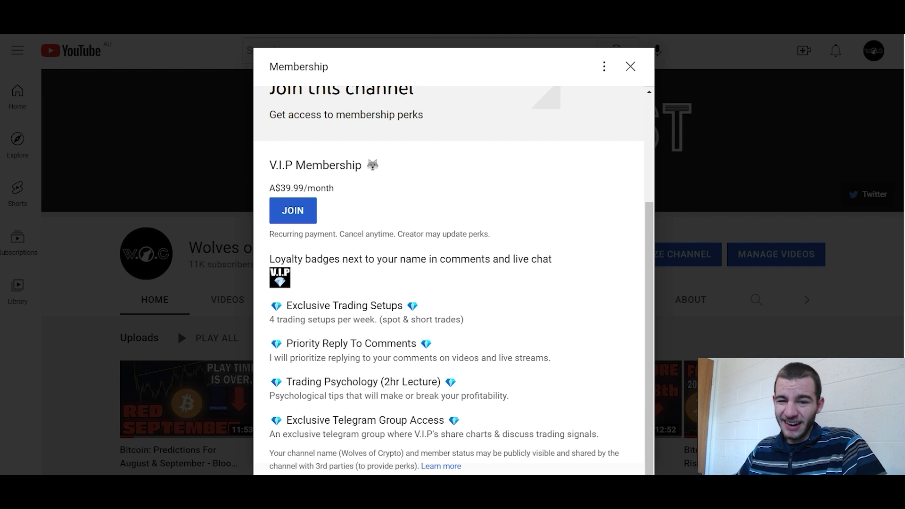
pyautogui.tripleClick(390, 344)
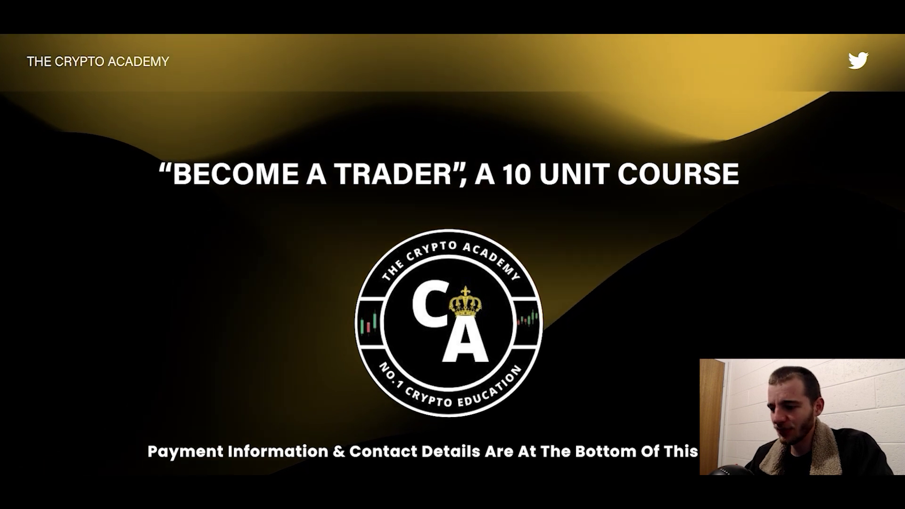
# Step: Read the "Become A Trader" course description and unit topics on The Crypto Academy page, highlighting the Unit 1 line
pyautogui.scroll(-1, 452, 233)
pyautogui.scroll(-9, 452, 254)
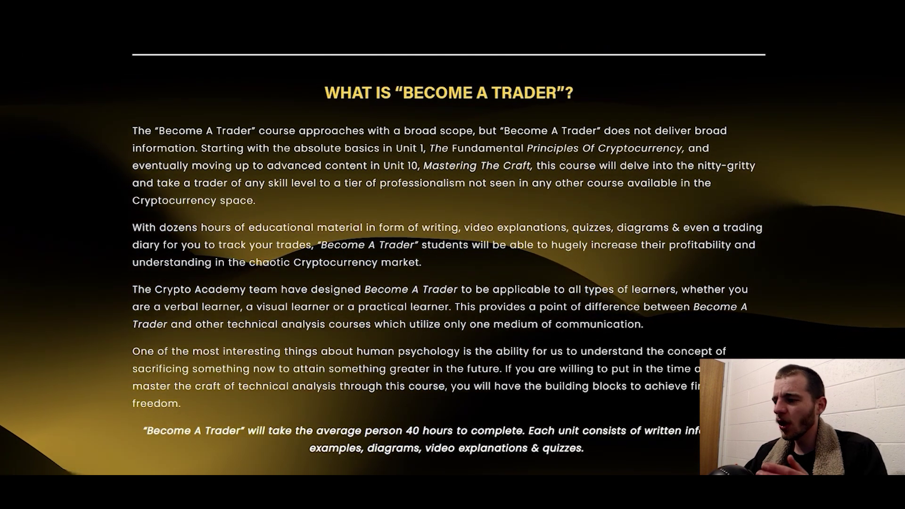
pyautogui.scroll(-2, 452, 254)
pyautogui.scroll(-5, 452, 255)
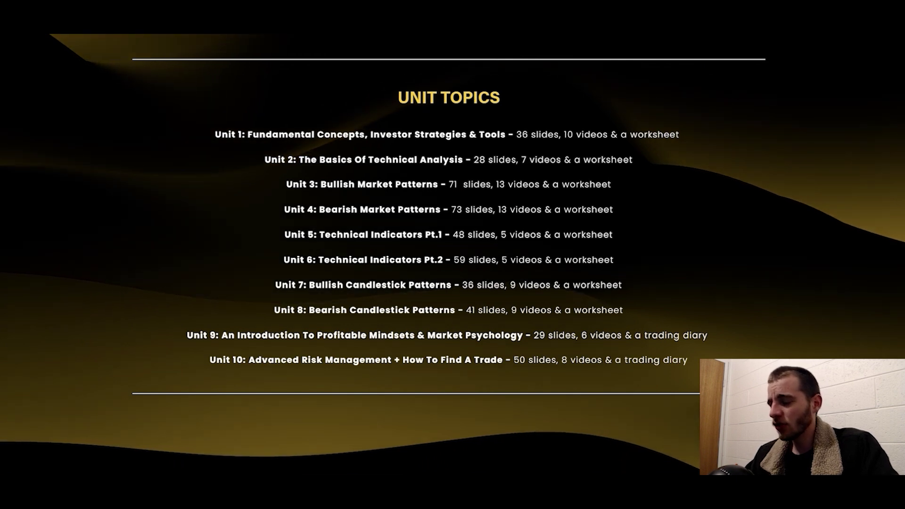
pyautogui.tripleClick(281, 134)
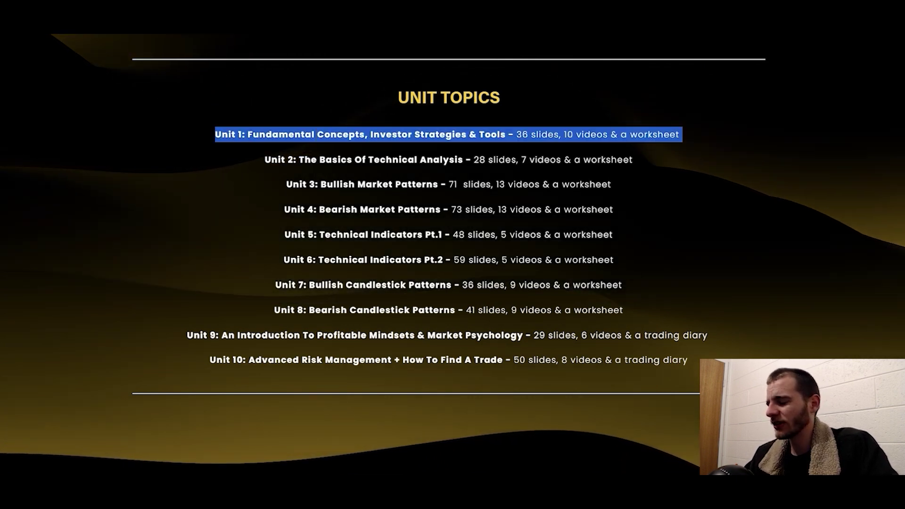